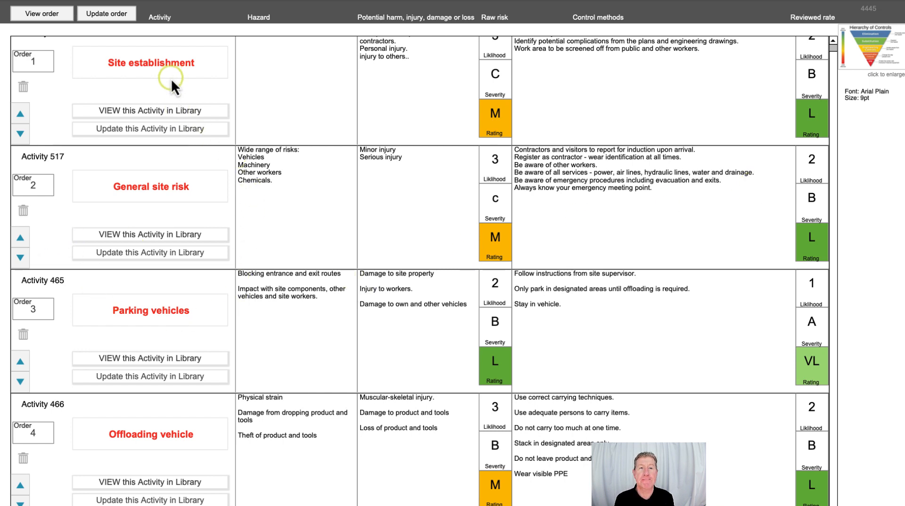
Enlarge the Hierarchy of Controls chart for reference while reviewing the General site risk activity, and close it again
scroll(288, 150, down, 3)
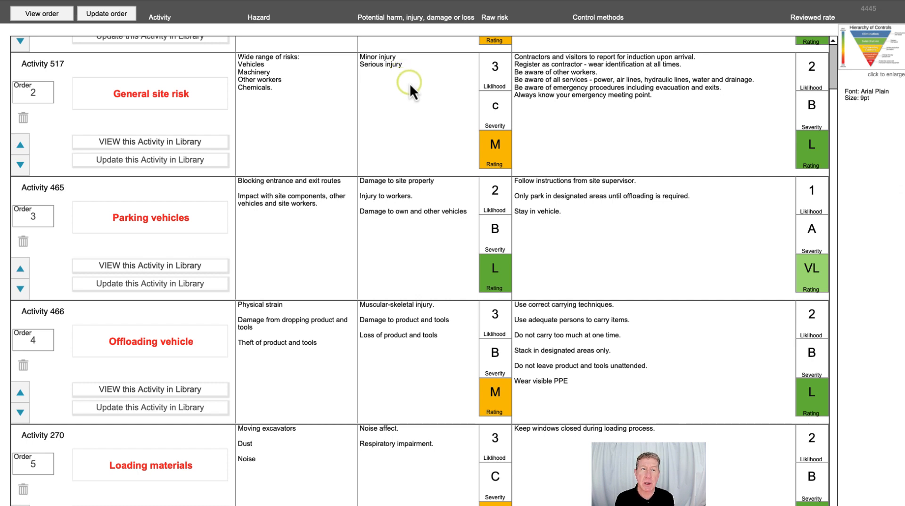
click(599, 127)
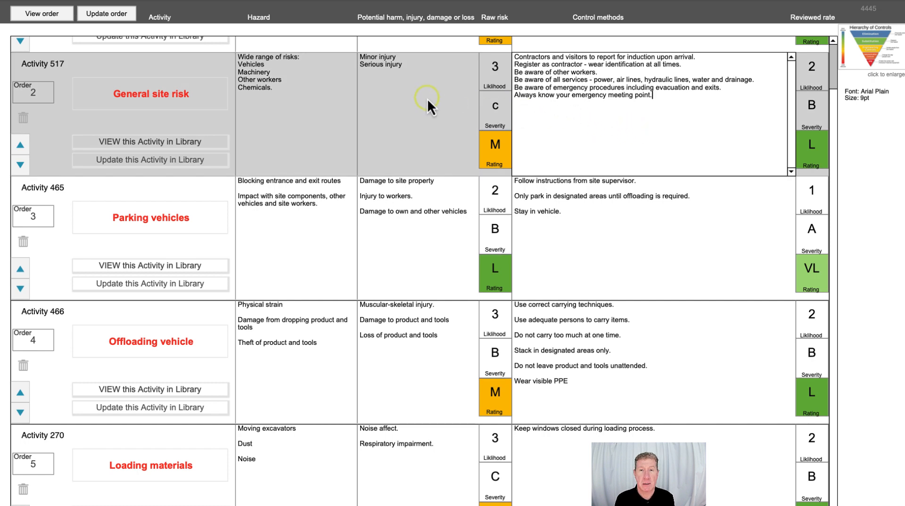
click(875, 48)
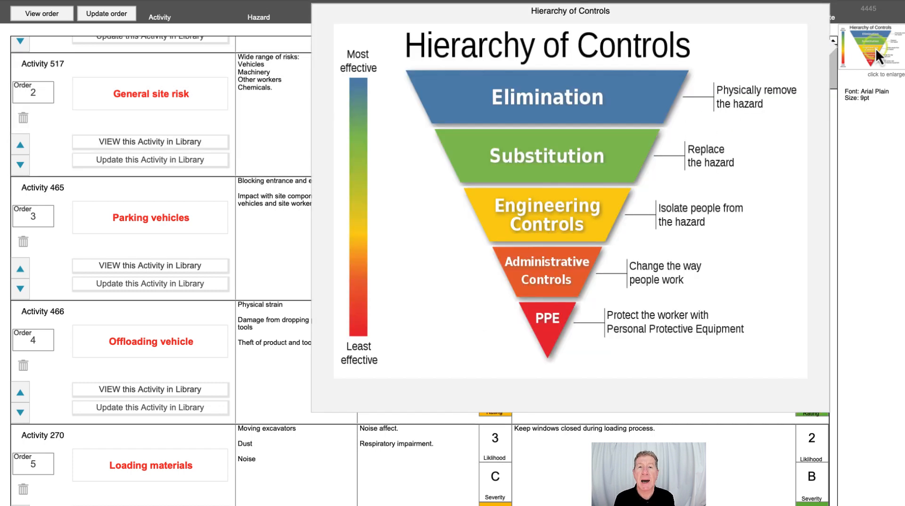
click(875, 48)
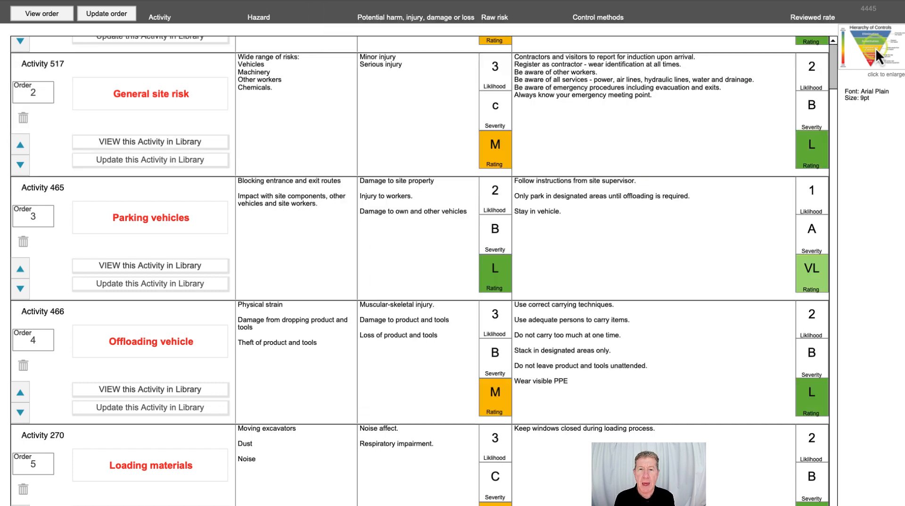
Set the raw risk likelihood of the General site risk activity to 4
click(497, 77)
key(Down)
key(Tab)
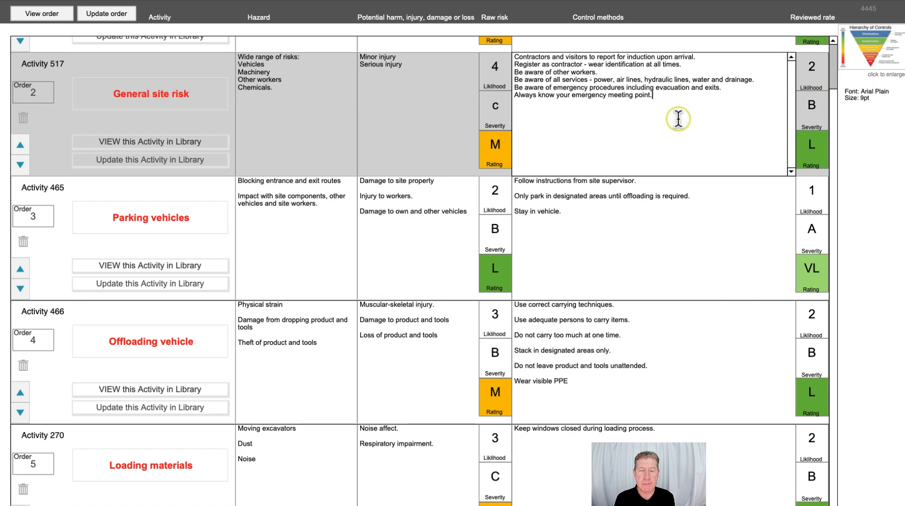
scroll(679, 119, up, 3)
scroll(679, 120, up, 3)
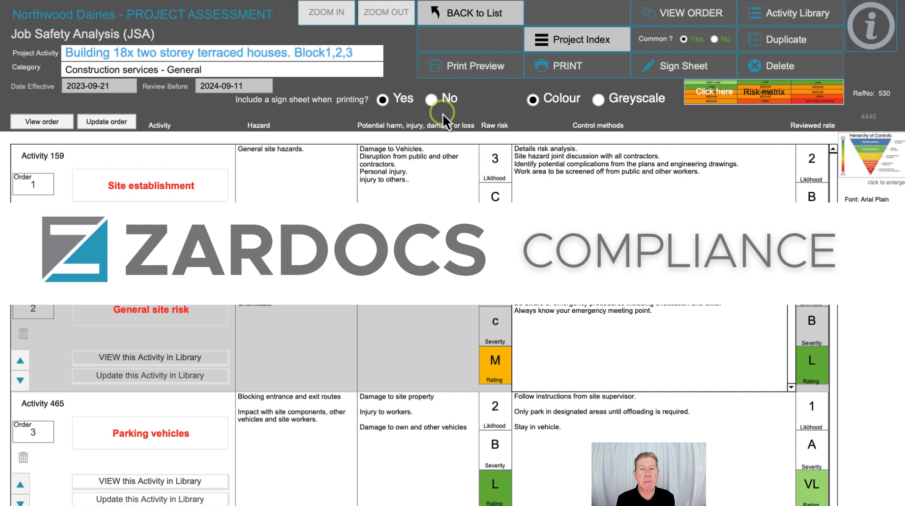
Look through the Assessment Library's contract tasks by category, including the Construction services - General assessments
scroll(443, 114, down, 5)
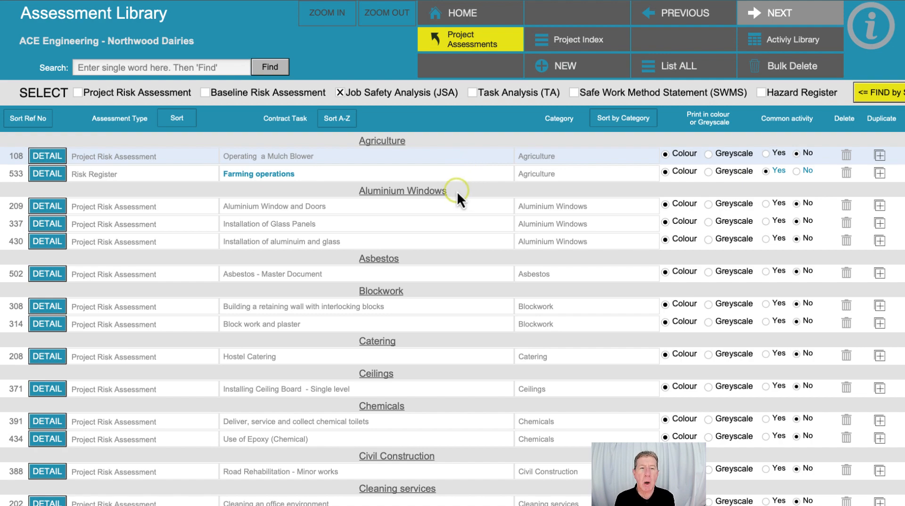
scroll(456, 191, down, 15)
scroll(454, 189, down, 15)
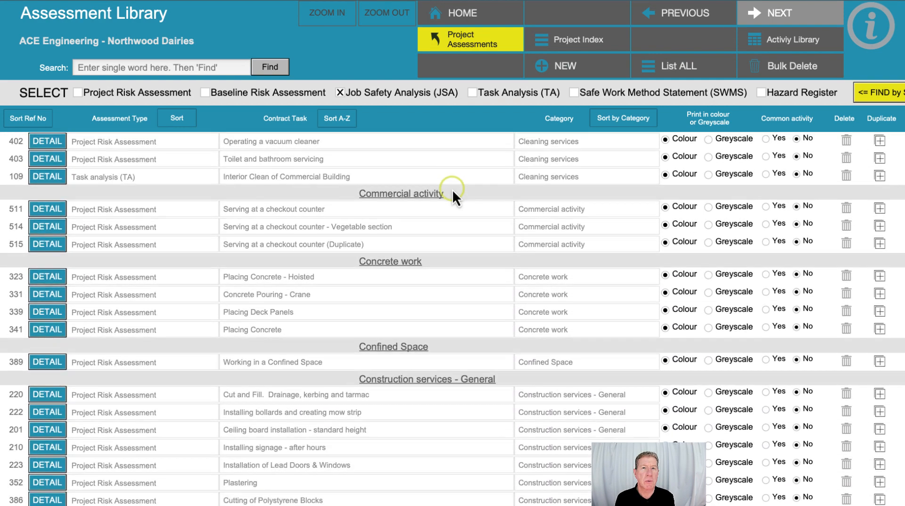
scroll(453, 190, down, 15)
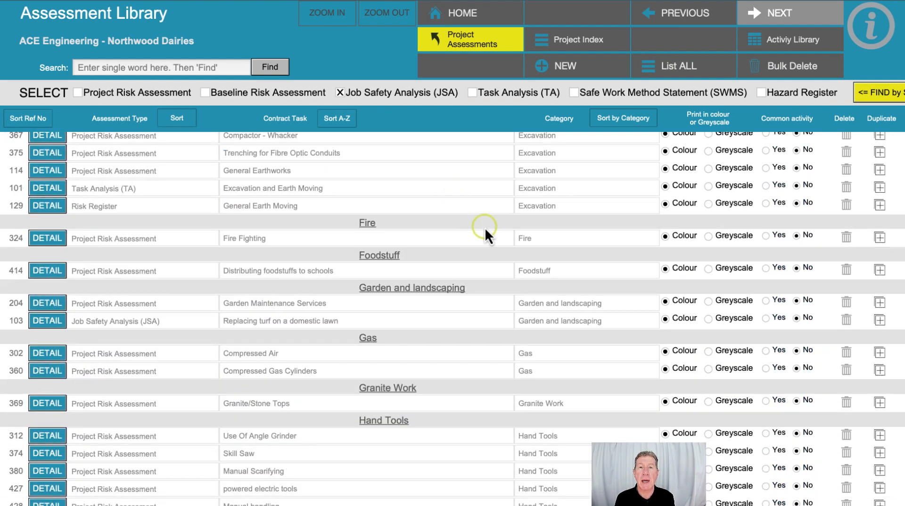
scroll(483, 234, up, 20)
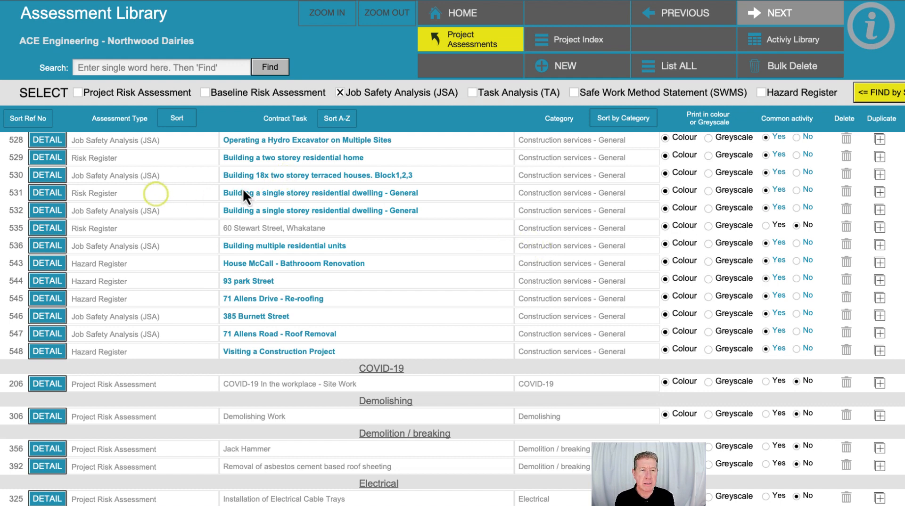
Open the list of Common Activities, switch on bulk delete for it and switch it off again
click(248, 280)
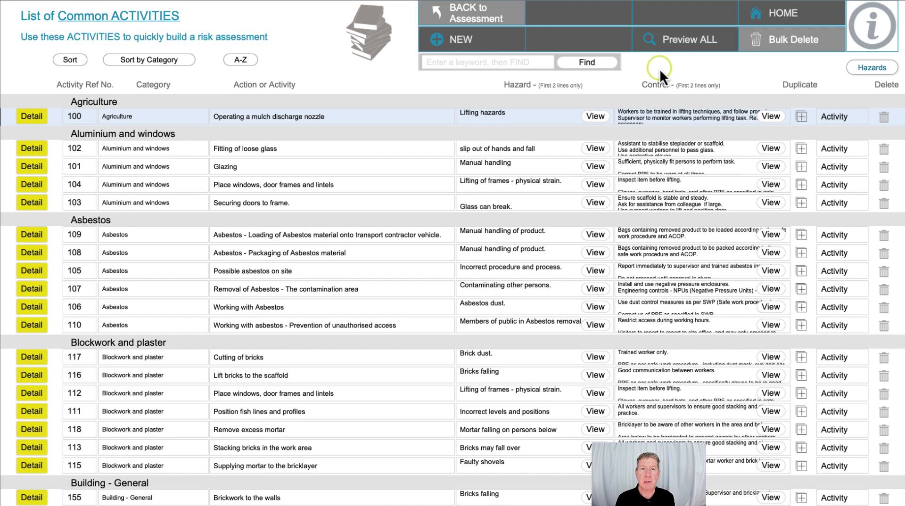
click(801, 40)
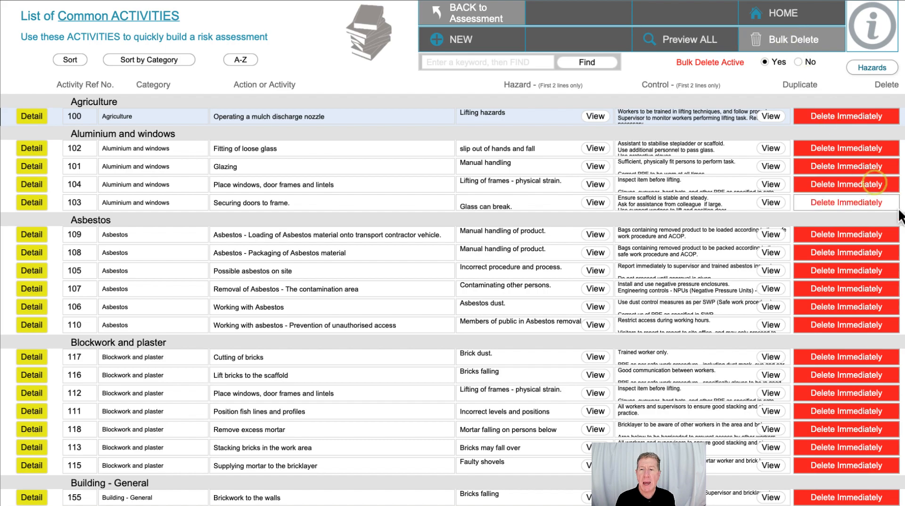
scroll(847, 315, down, 1)
scroll(848, 314, down, 10)
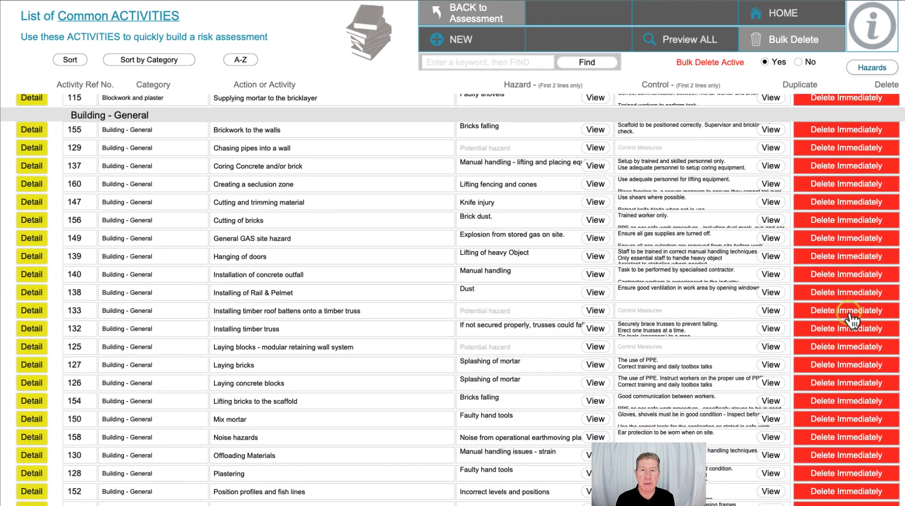
click(849, 314)
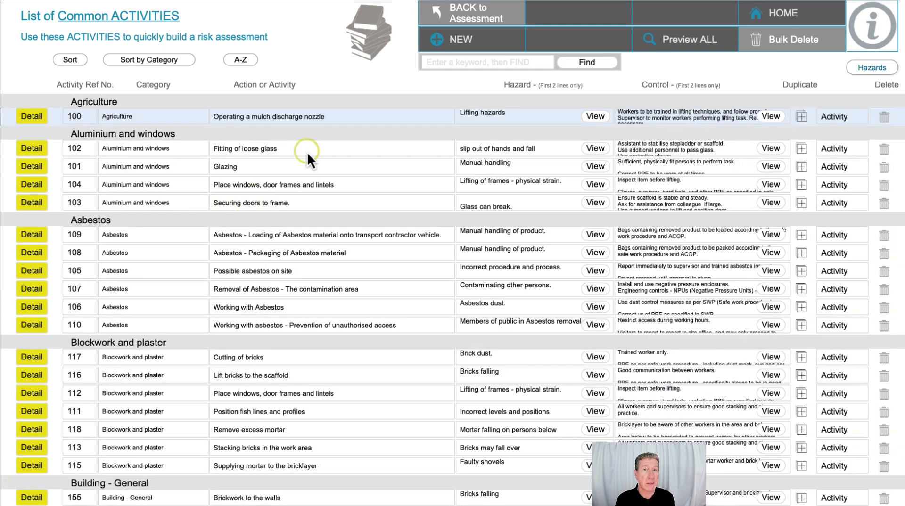
View the full hazard text and control measures of the Aluminium and windows activity "Place windows, door frames and lintels"
scroll(302, 234, down, 3)
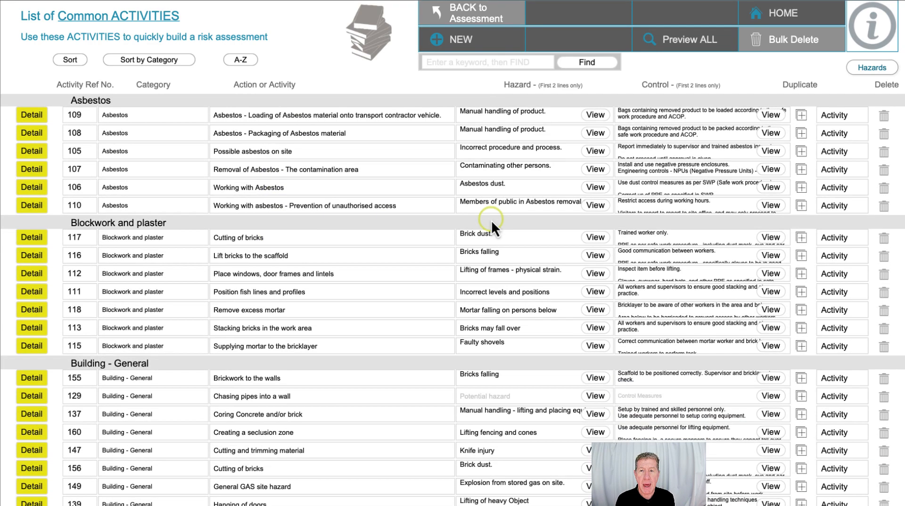
scroll(491, 220, up, 3)
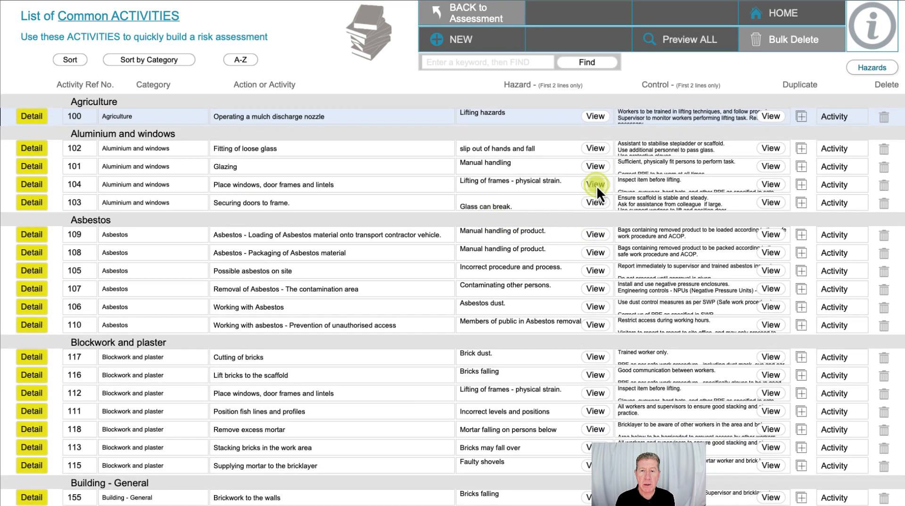
click(597, 186)
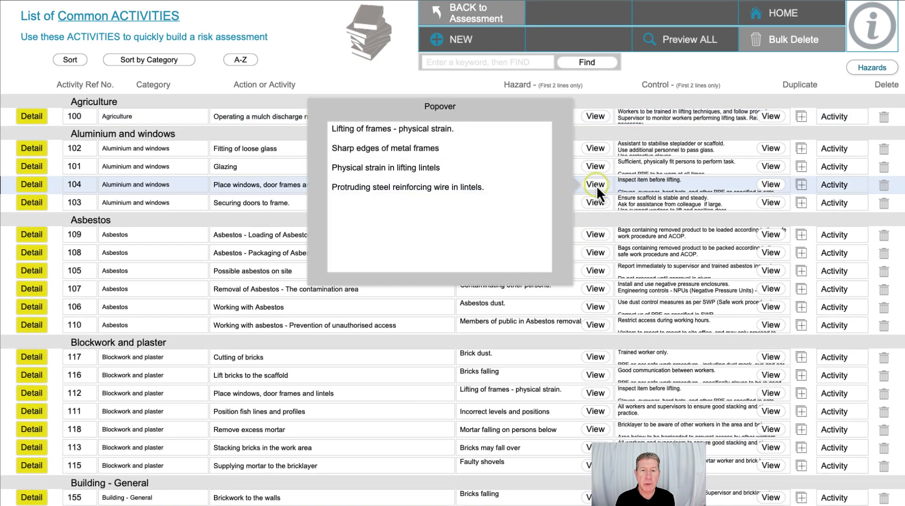
click(765, 187)
click(772, 185)
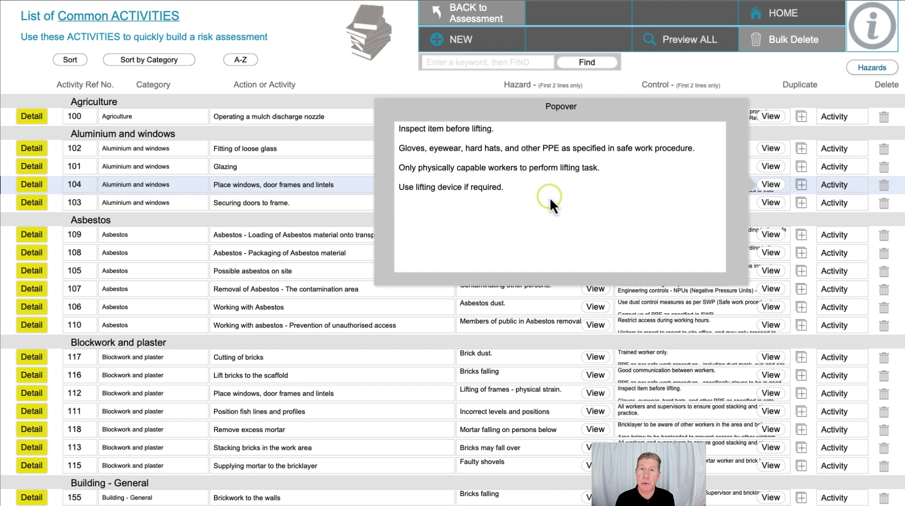
Return to the project-specific assessments and open the Assessment Library from there
click(394, 77)
click(476, 18)
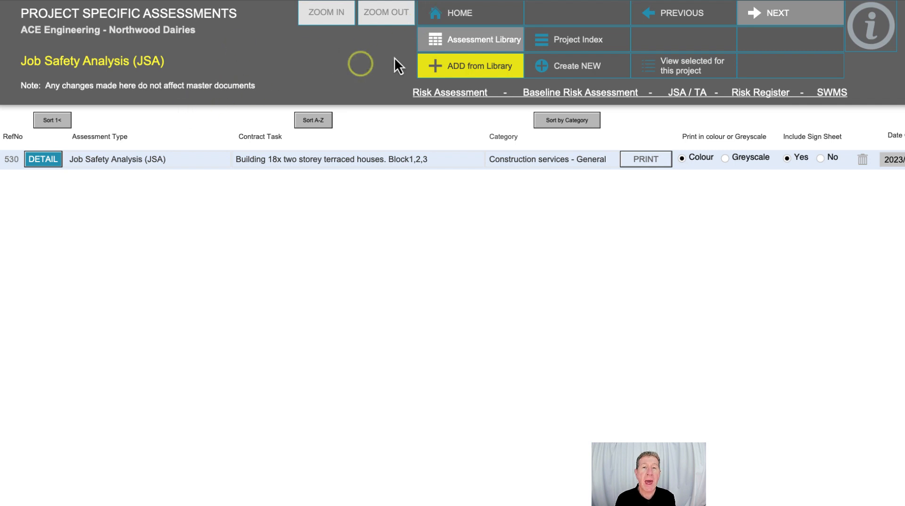
click(473, 46)
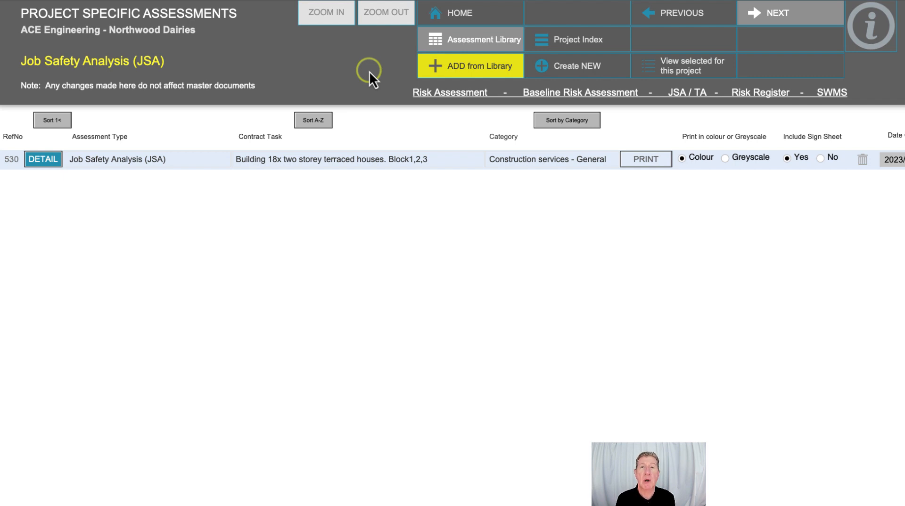
click(470, 39)
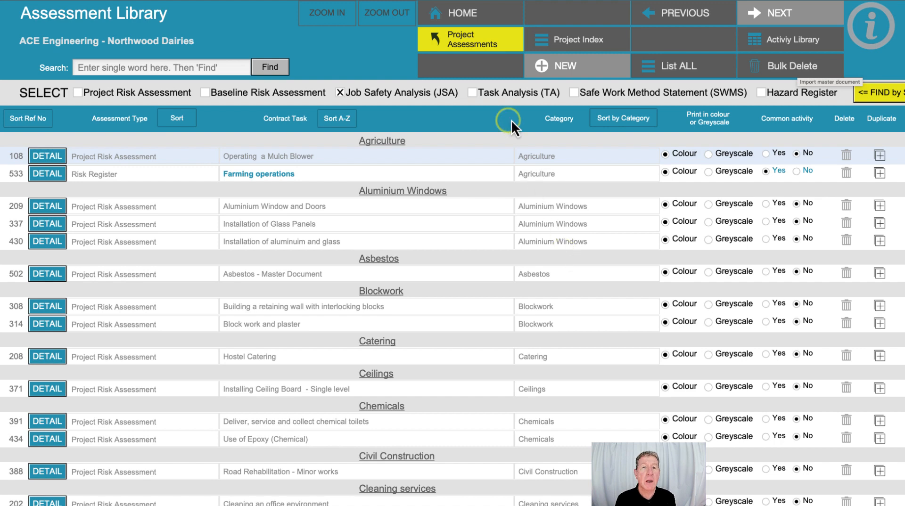
Start a new Job Safety Analysis (JSA) with task "Installing a new filtration system" and category Plumbing & pipes, and proceed to the Risk Assessment builder
click(576, 74)
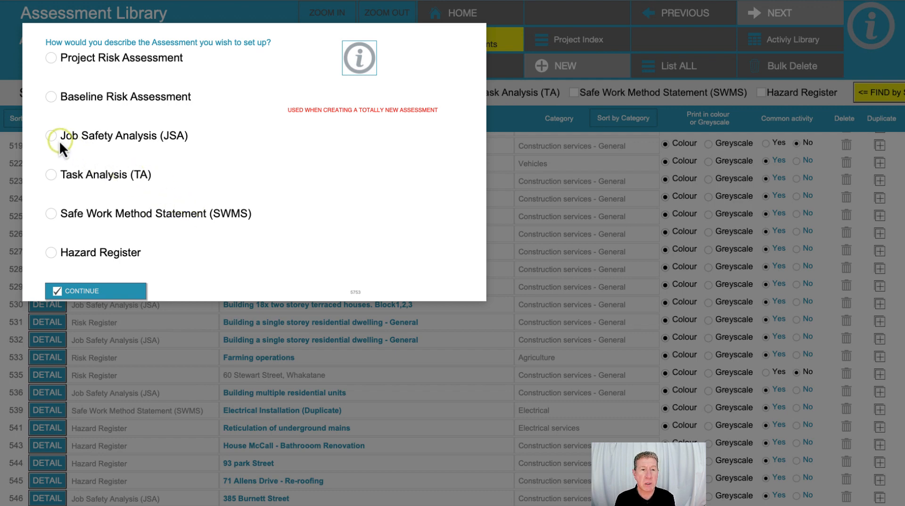
click(108, 292)
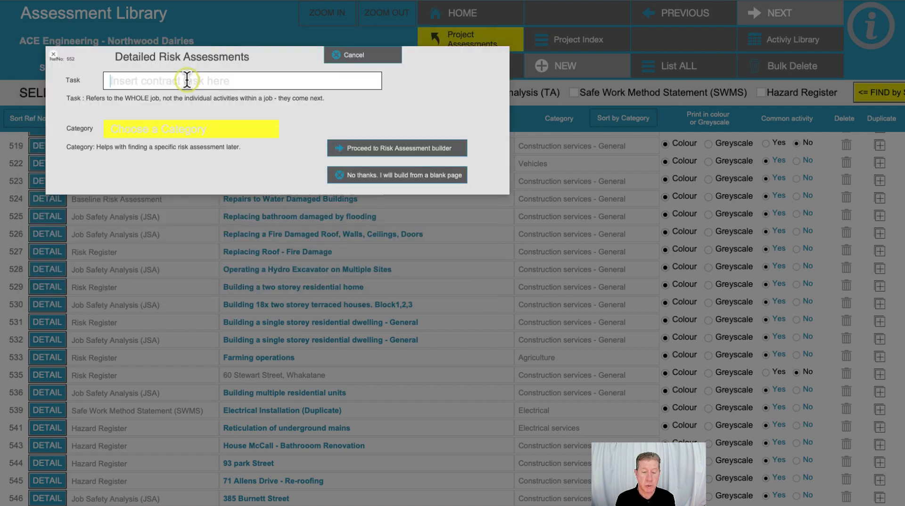
text(Installing a new filtration system)
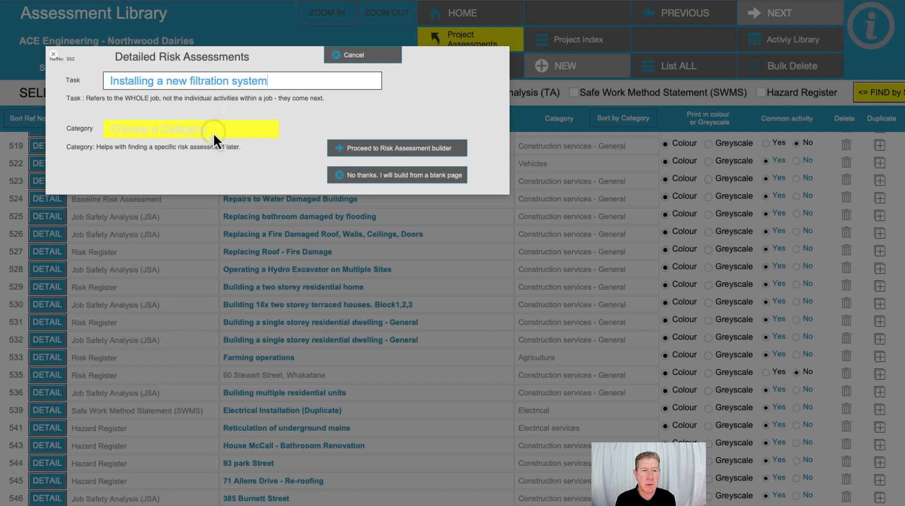
click(186, 209)
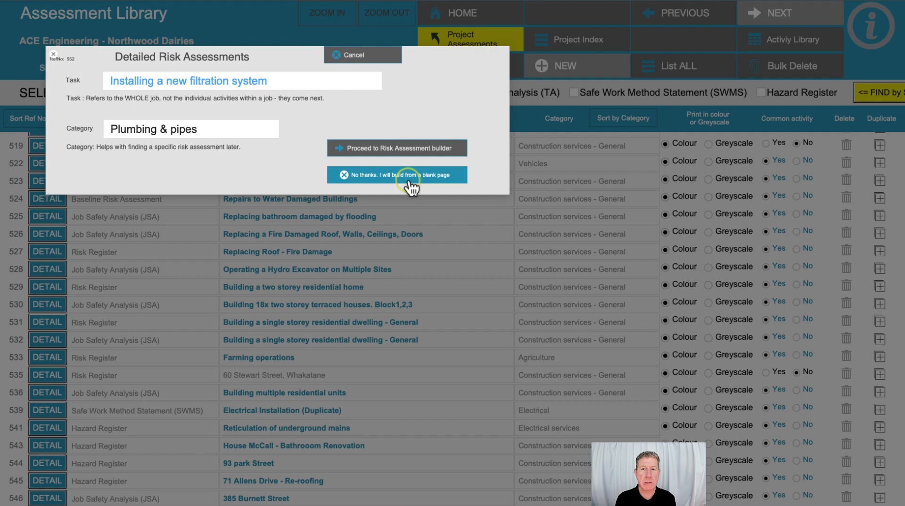
click(430, 153)
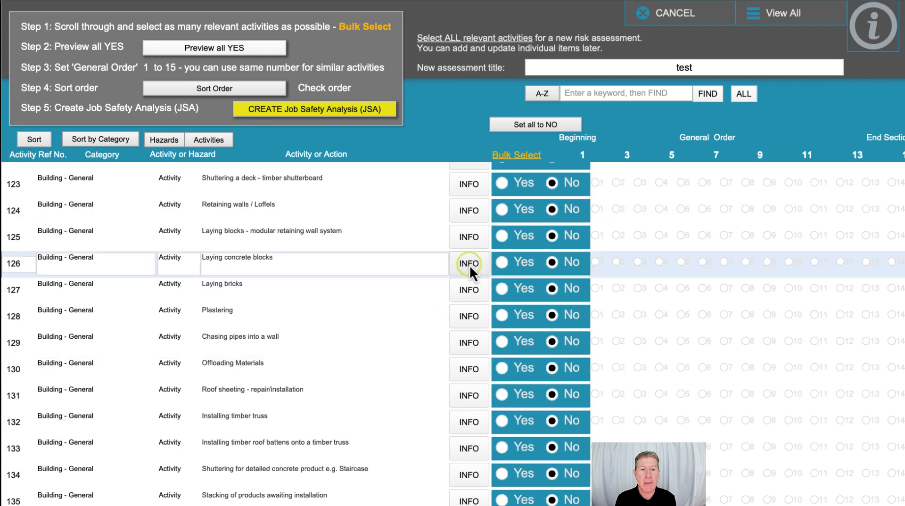
Include the Building - General activities Offloading Materials, Mix mortar and Creating a seclusion zone in the new assessment
click(470, 264)
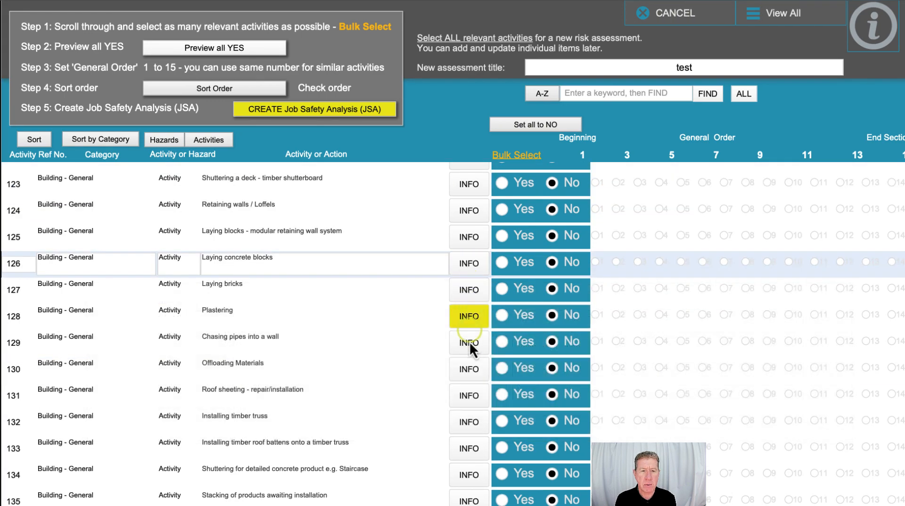
click(469, 362)
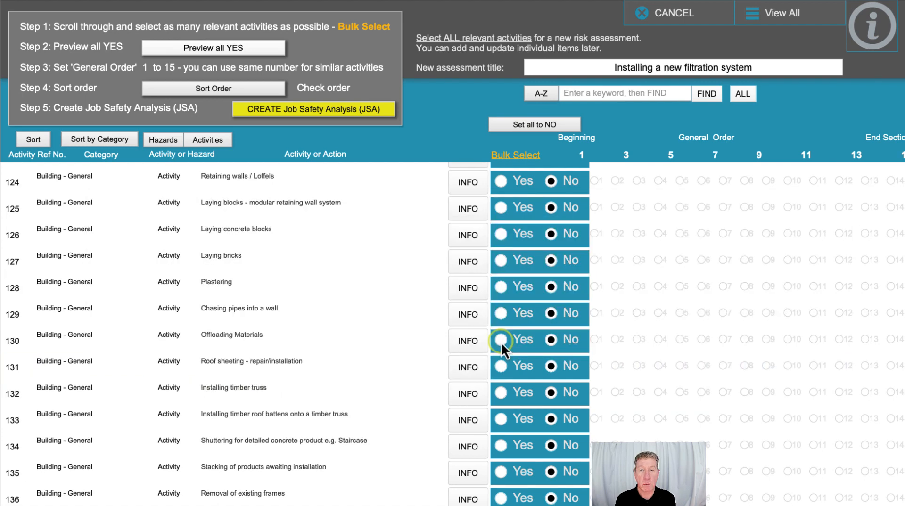
click(501, 340)
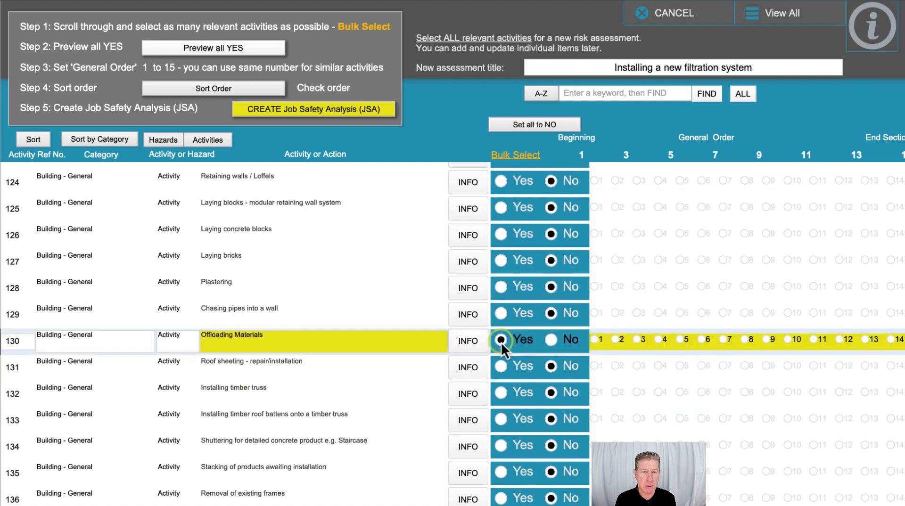
scroll(468, 401, down, 7)
click(501, 315)
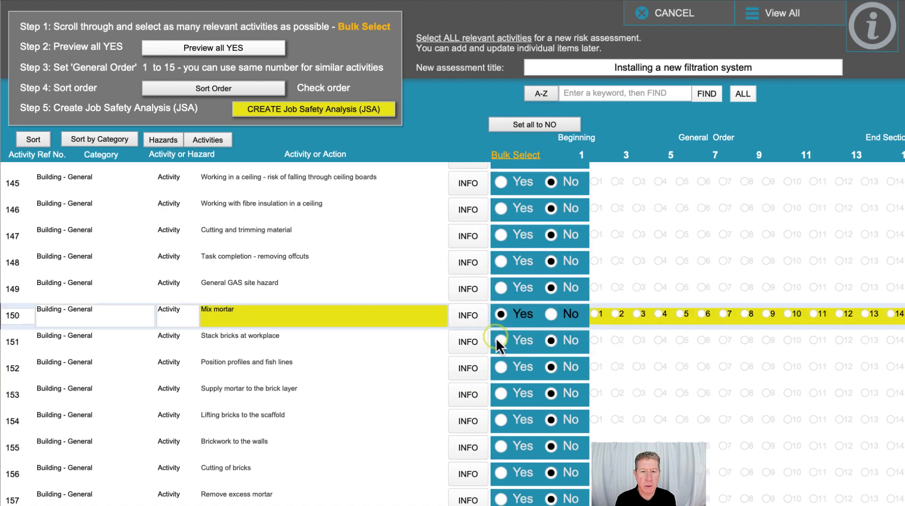
scroll(496, 338, down, 4)
click(511, 274)
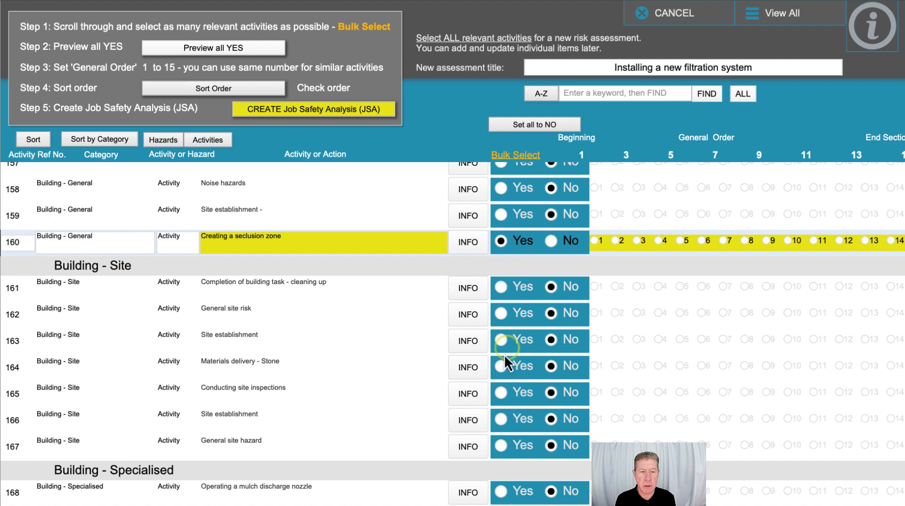
Include the Plumbing & pipes activities Removing old pipes, Installation of underground pipes and General plumbing
scroll(504, 354, down, 20)
scroll(498, 303, down, 15)
click(497, 264)
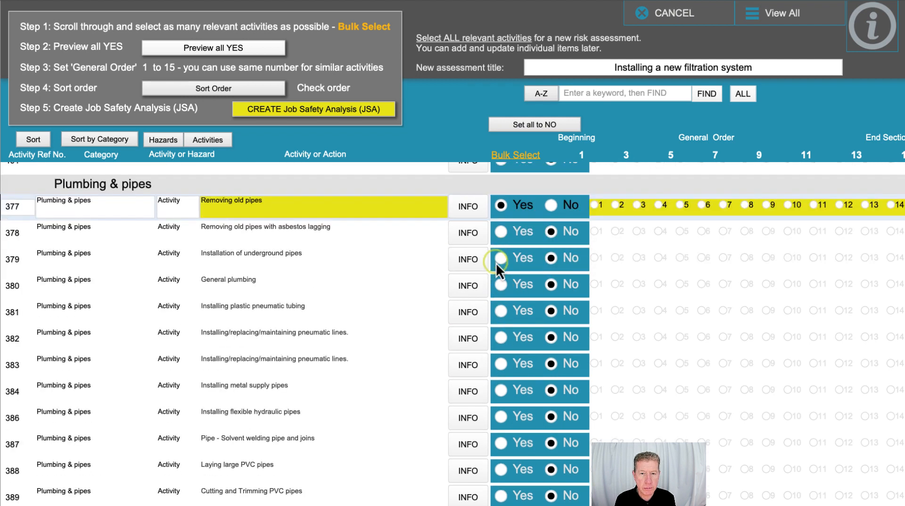
click(496, 263)
click(498, 285)
click(445, 411)
Include the Vehicles activities Loading vehicle to prepare for site, Driver loading vehicle and Offloading vehicle, and preview all activities set to Yes
scroll(471, 331, down, 10)
click(501, 255)
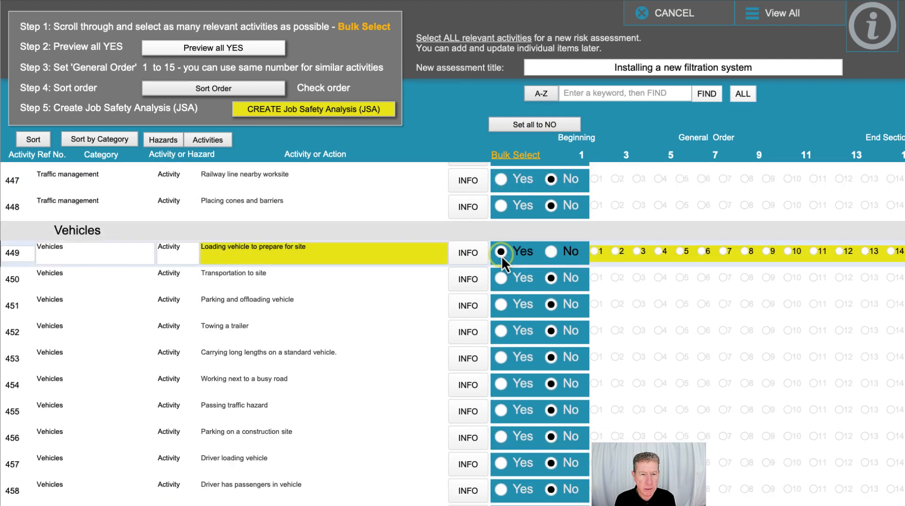
click(433, 398)
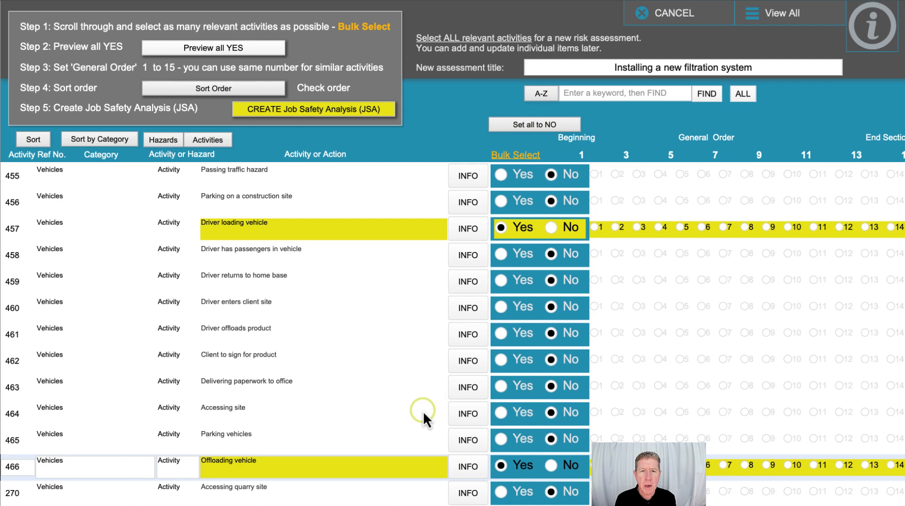
click(228, 49)
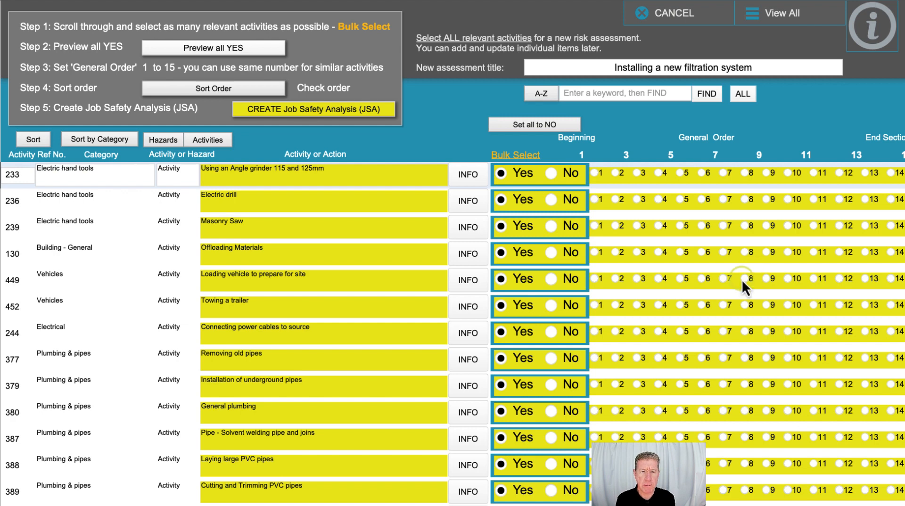
Set the general order to 1 for General plumbing, 11 for Angle grinder, 10 for Electric drill, 12 for Offloading Materials and 2 for Towing a trailer
click(710, 279)
click(596, 413)
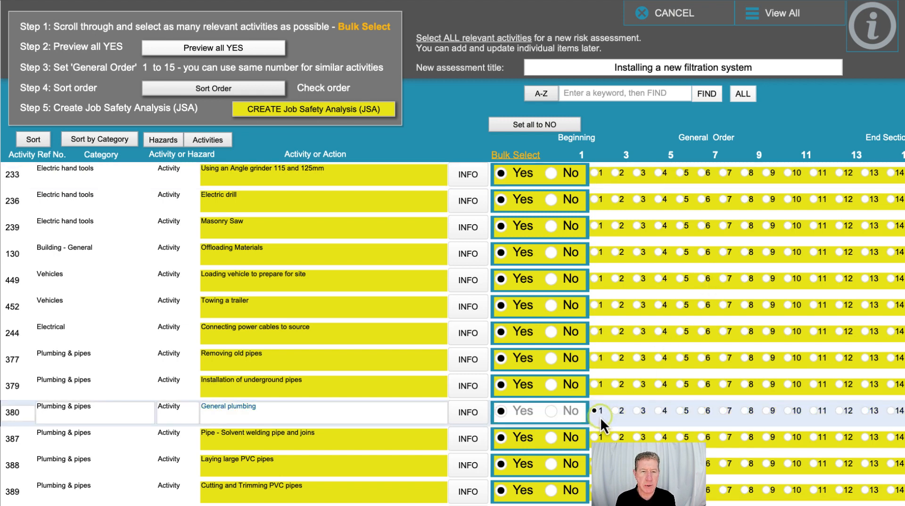
click(814, 174)
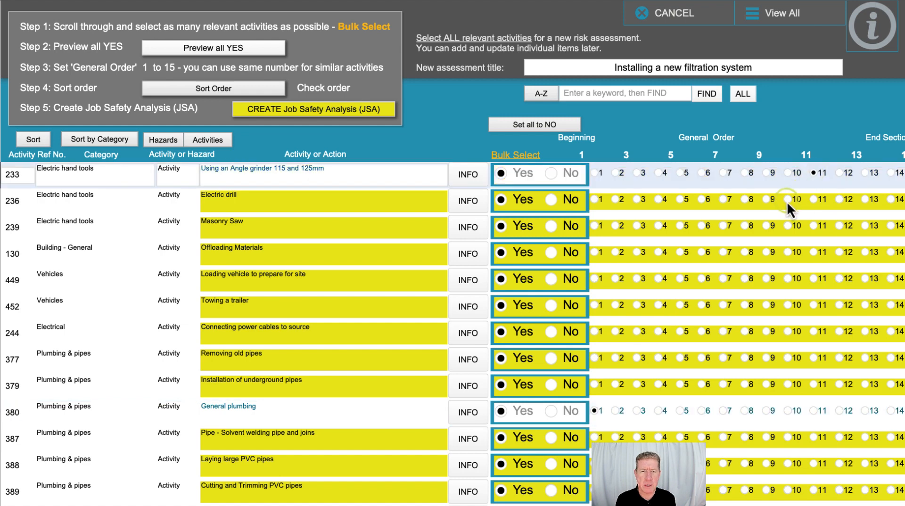
click(787, 200)
click(839, 252)
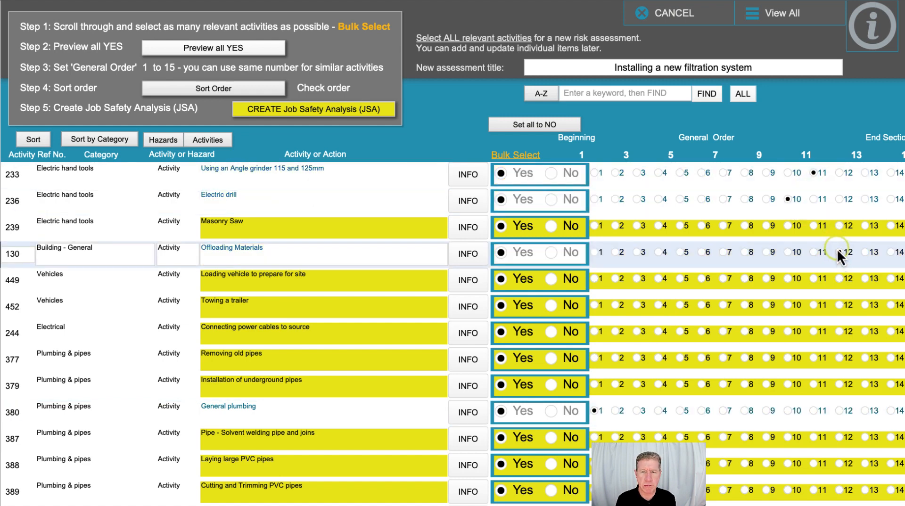
click(616, 306)
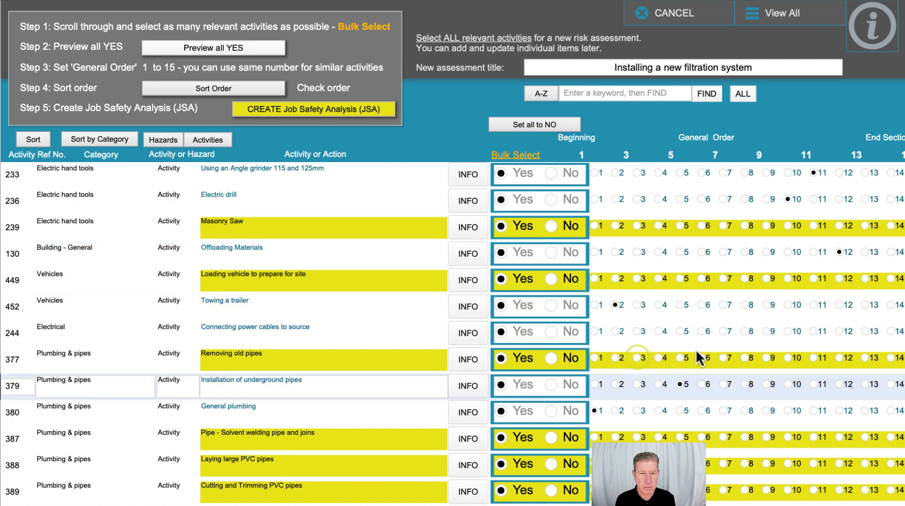
Delete the Masonry Saw activity record from the selected activities
click(241, 231)
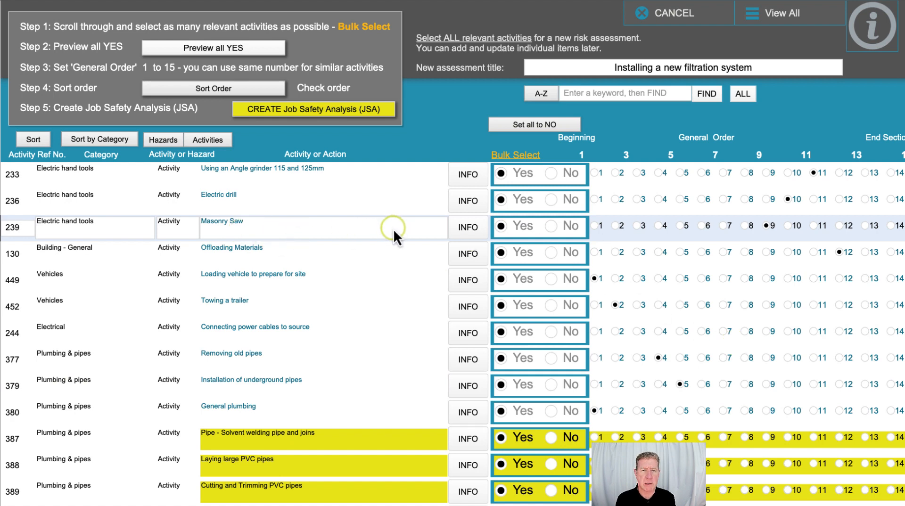
click(884, 220)
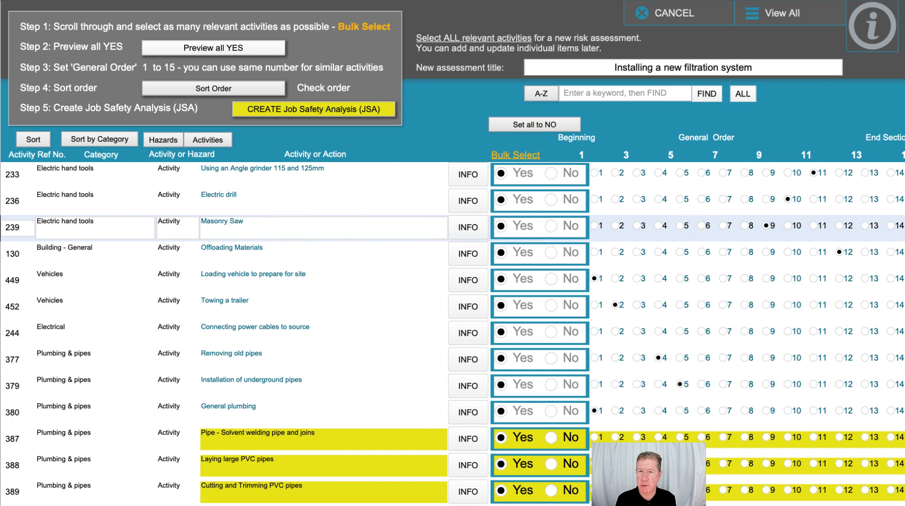
key(super+e)
click(562, 198)
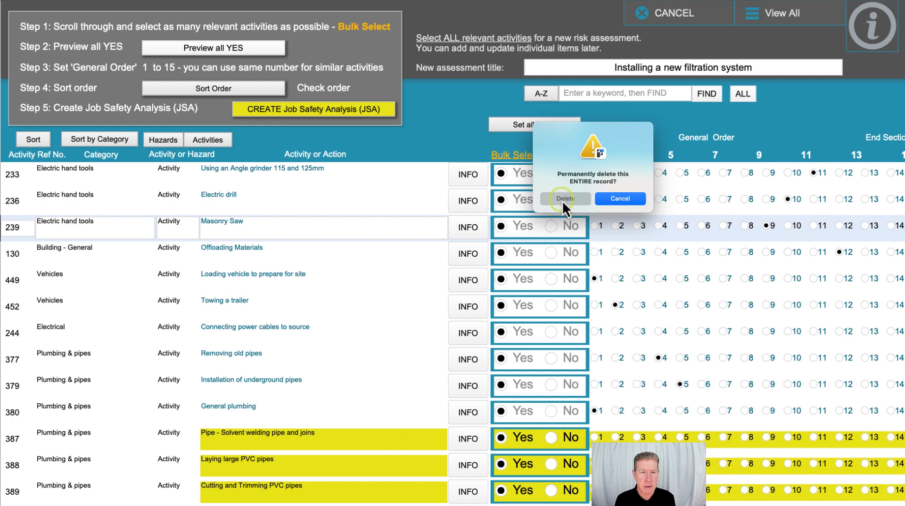
click(437, 130)
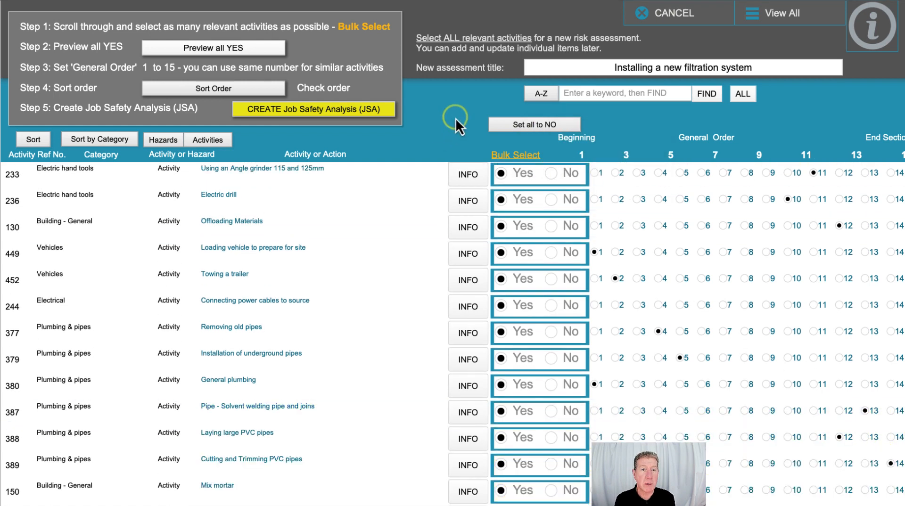
Sort the selected activities by their general order and create the Job Safety Analysis (JSA) from them
click(230, 88)
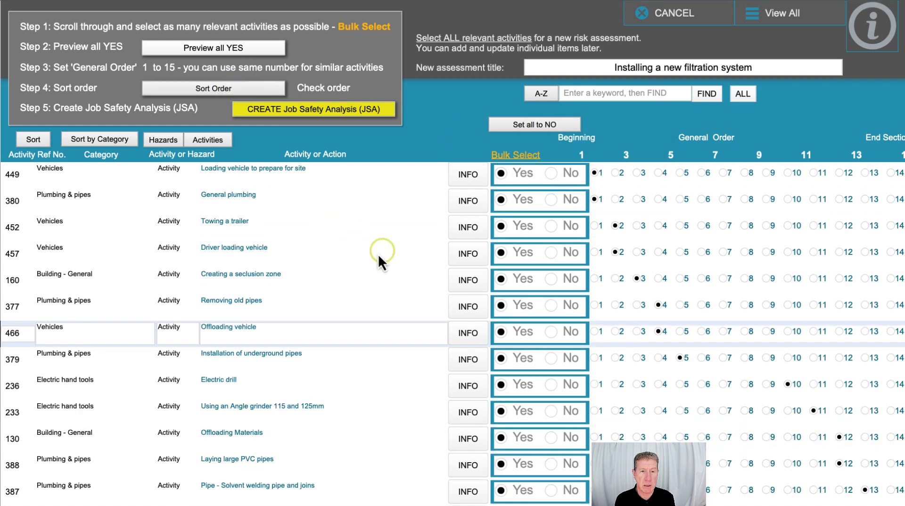
scroll(330, 226, down, 2)
scroll(320, 221, up, 2)
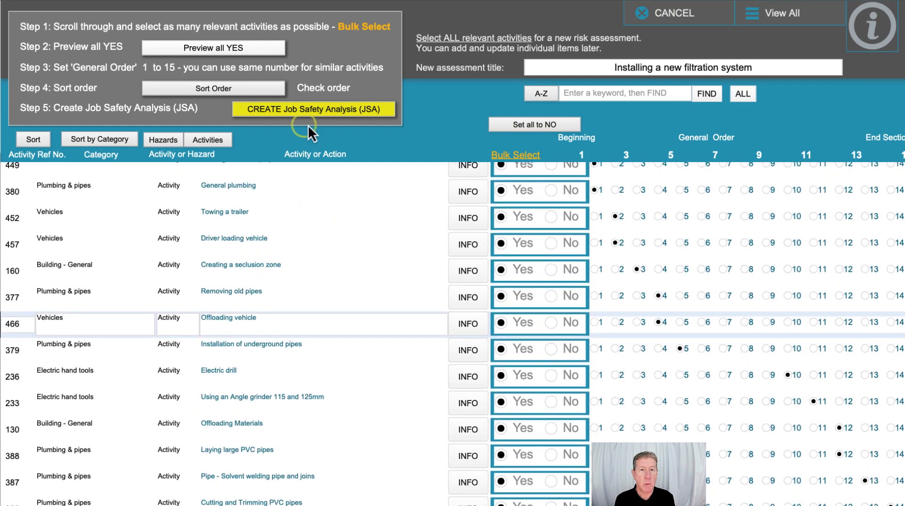
click(343, 112)
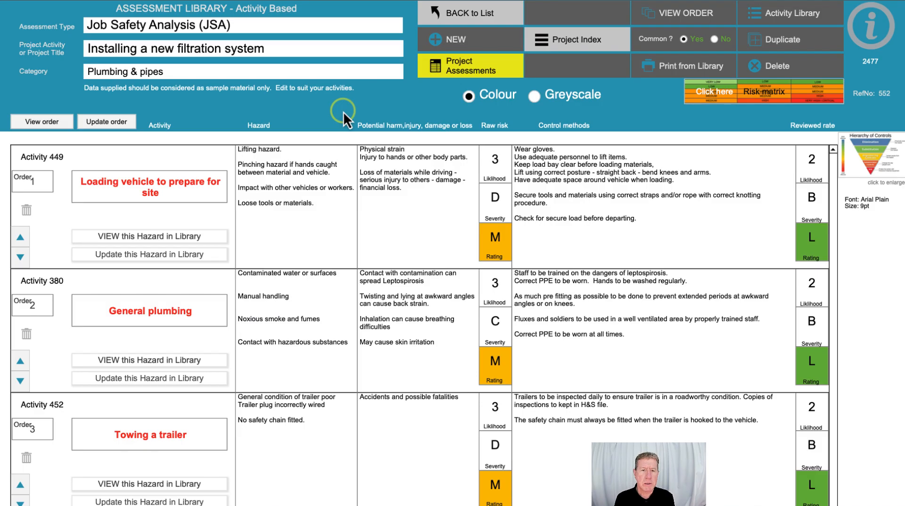
Import the activity "Manual handling / lifting, bending / stretching" from the Activities Library into the blank row after Connecting power cables to source
scroll(412, 278, down, 10)
scroll(413, 278, down, 10)
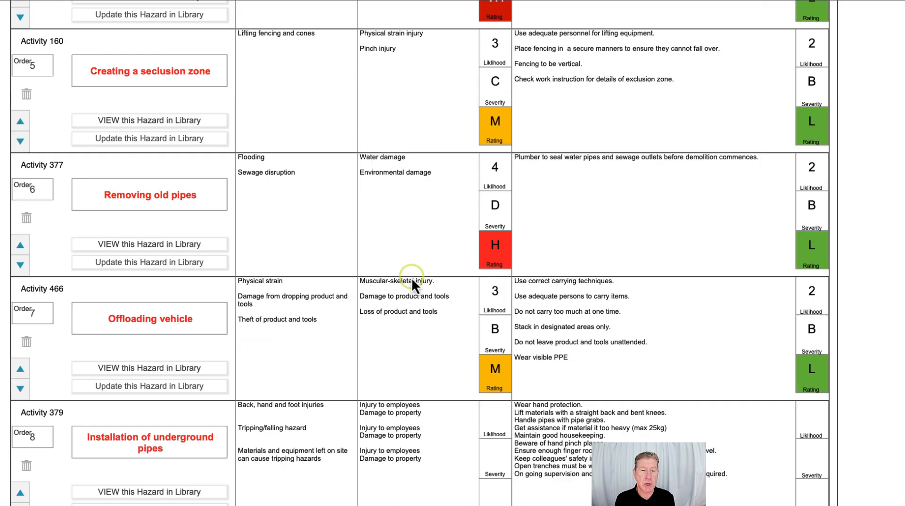
scroll(416, 241, down, 20)
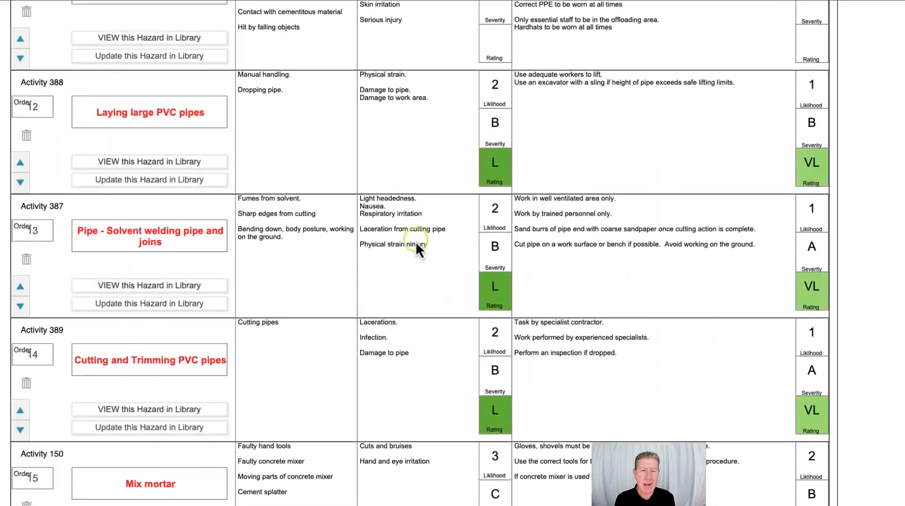
scroll(415, 242, up, 5)
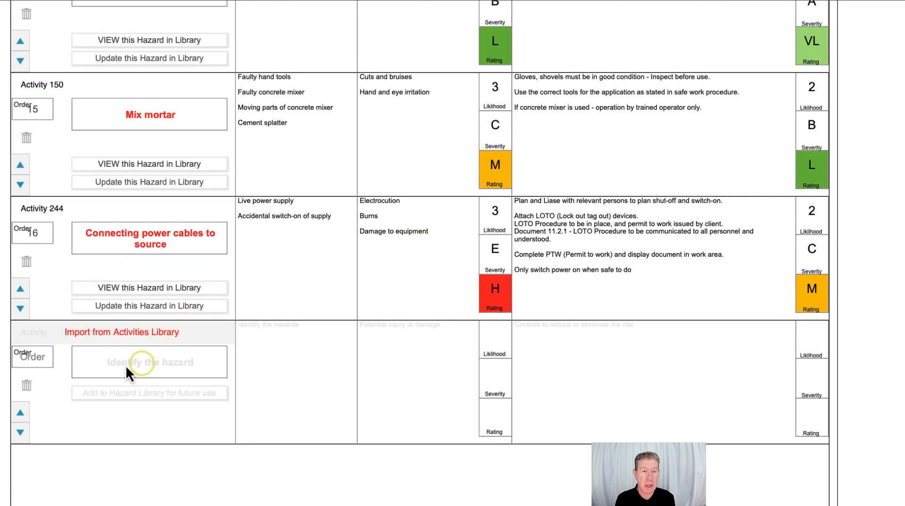
click(138, 338)
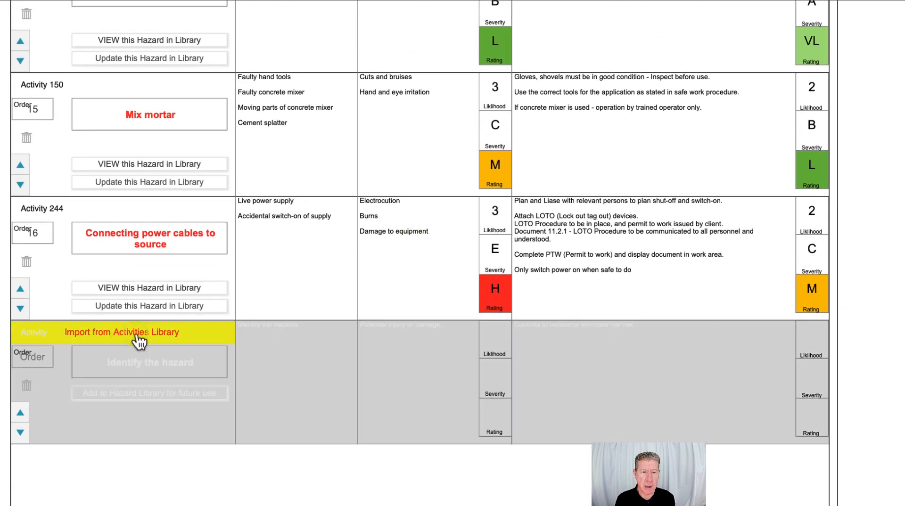
click(95, 207)
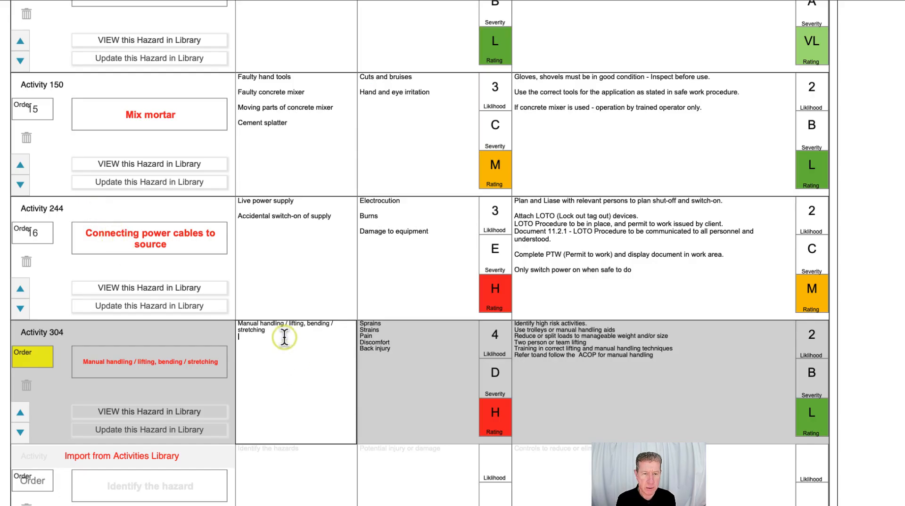
Add "Folding" on a separate line in the hazard description of the imported manual handling activity
key(Return)
key(Return)
text(Folding)
click(416, 380)
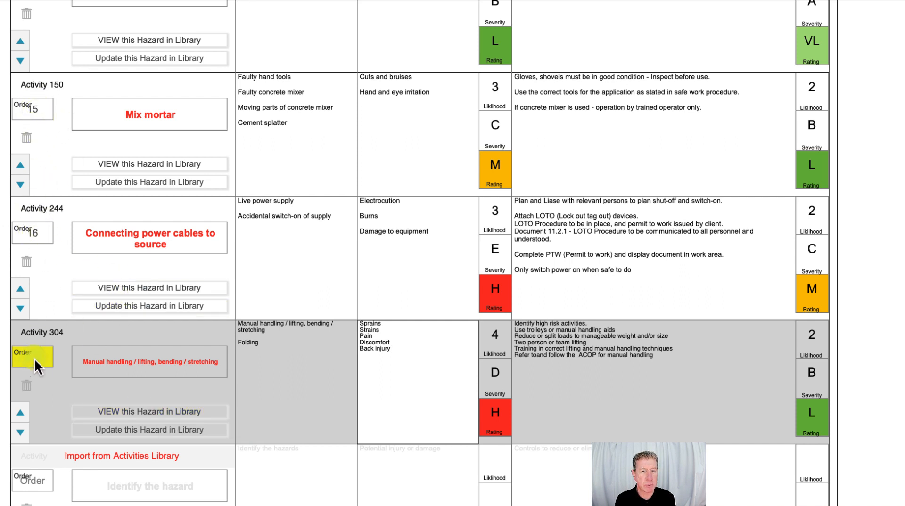
Set the manual handling activity's order to 15.5 so it sits between Mix mortar and Connecting power cables to source
click(47, 366)
text(15)
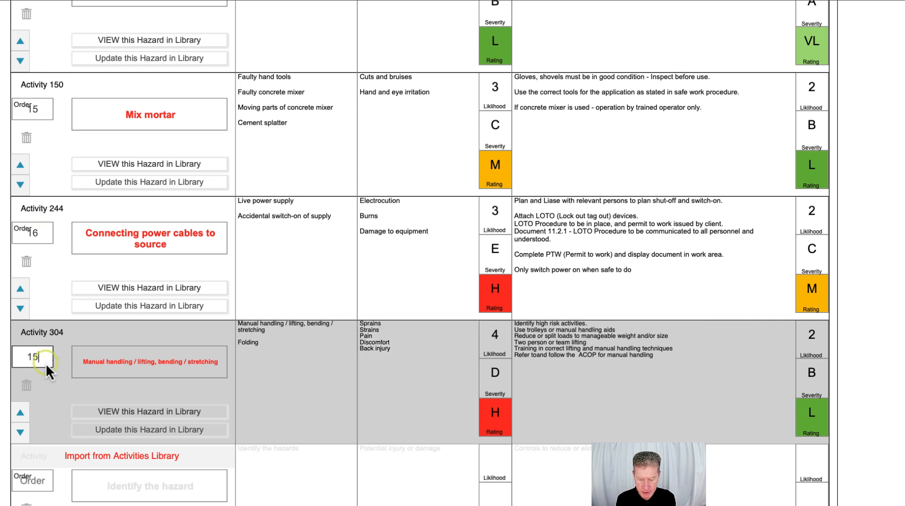
text(.5)
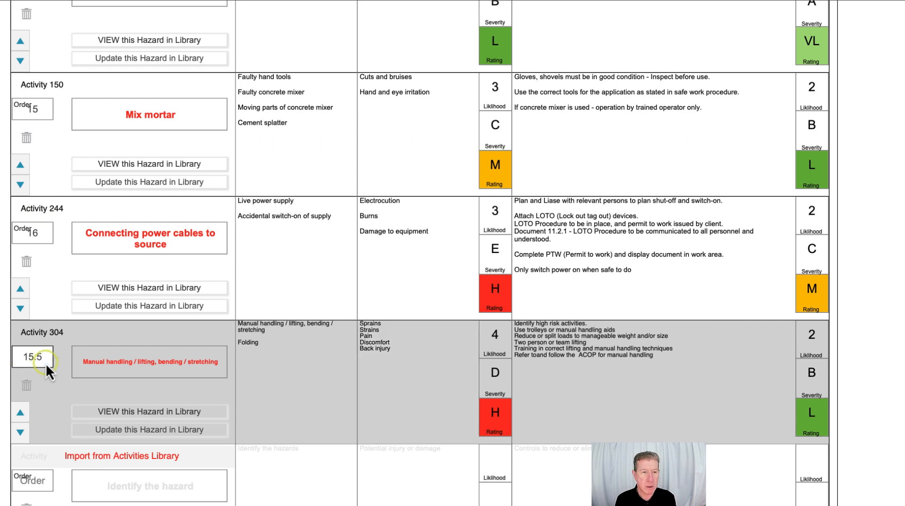
click(5, 353)
scroll(85, 353, up, 2)
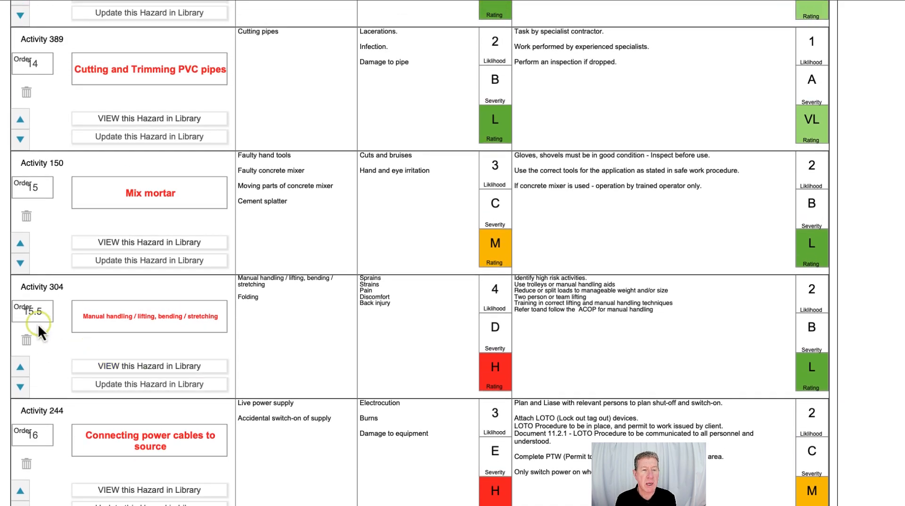
Open the assessment's order view and move Removing old pipes down one place, below Offloading vehicle
scroll(44, 340, up, 20)
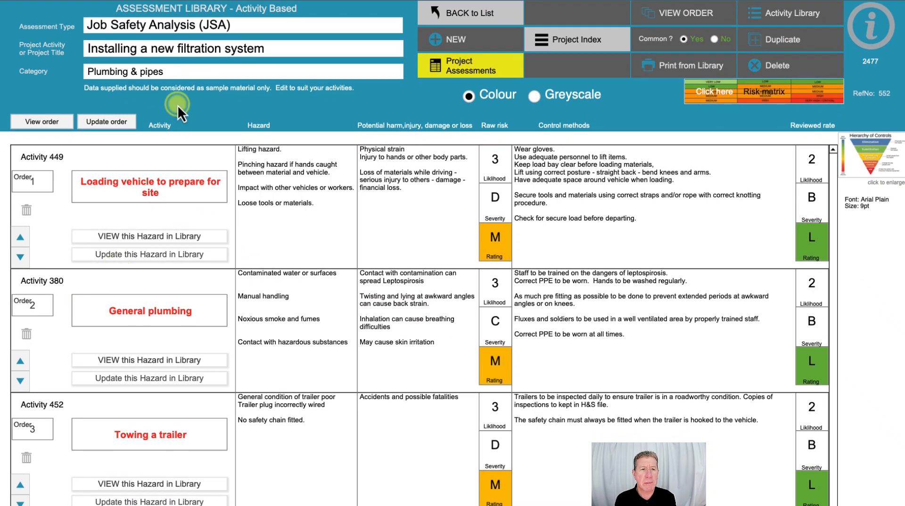
click(42, 123)
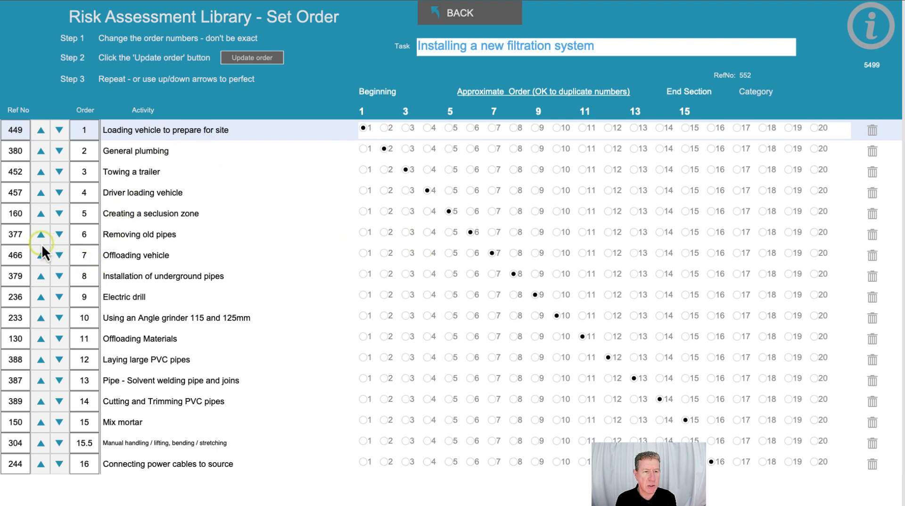
click(58, 237)
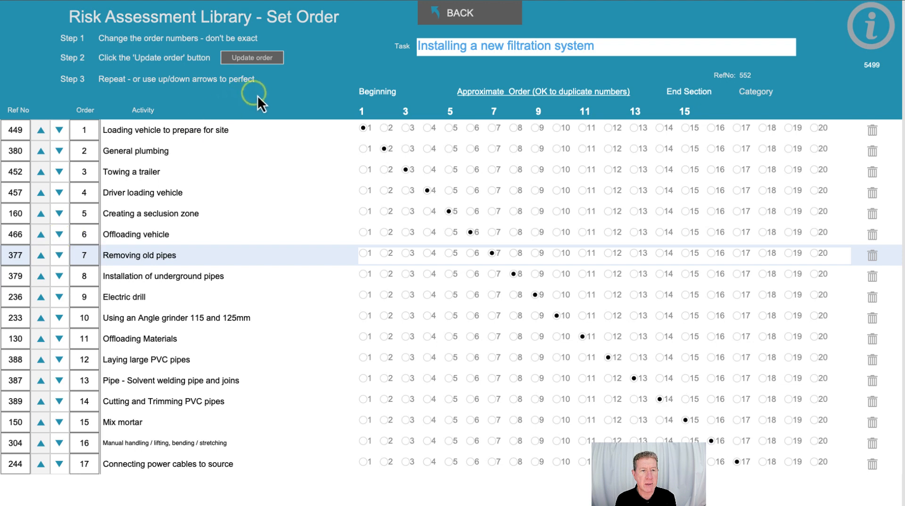
Set the order of Offloading Materials to 3.3 and update the activity order
click(90, 342)
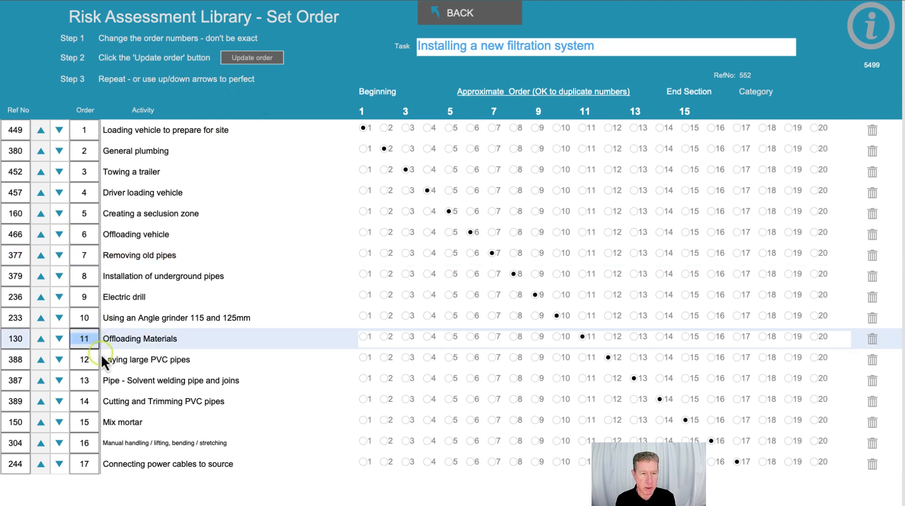
text(3.3)
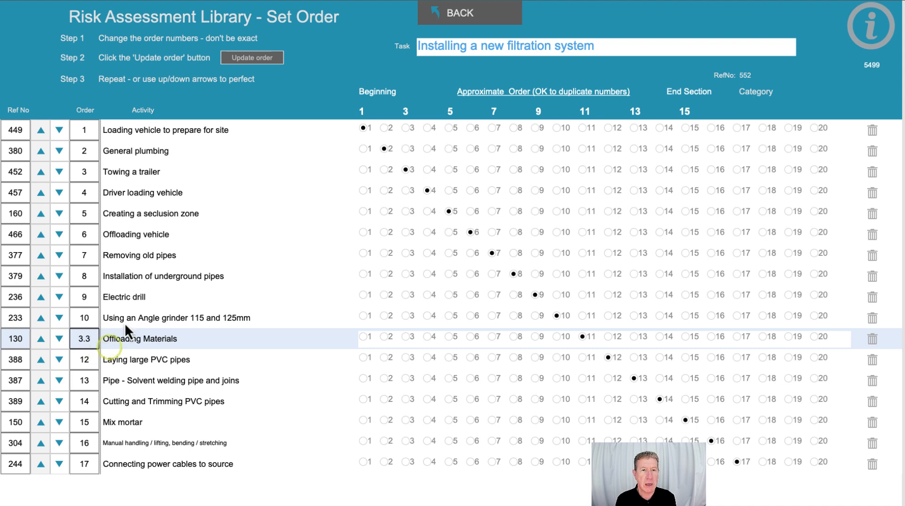
click(260, 93)
click(263, 59)
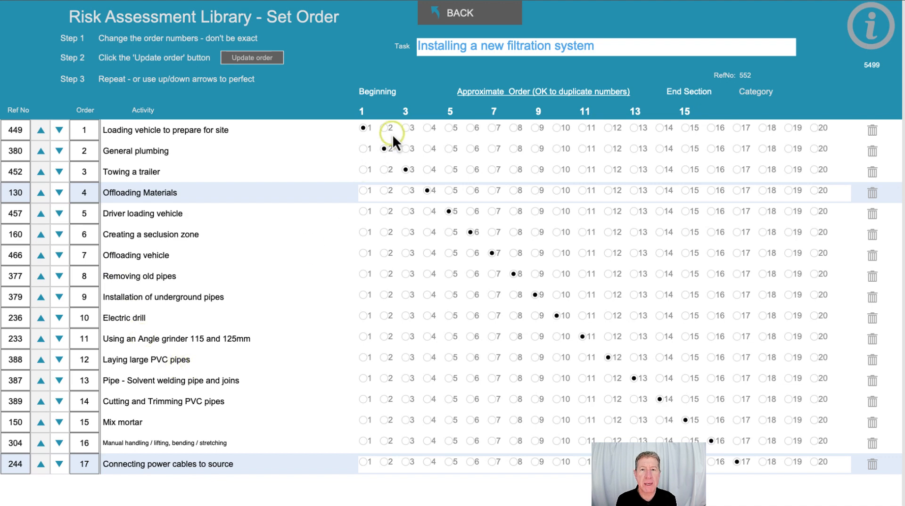
Return to the Job Safety Analysis and open the project specific assessments for ACE Engineering - Northwood Dairies
click(404, 99)
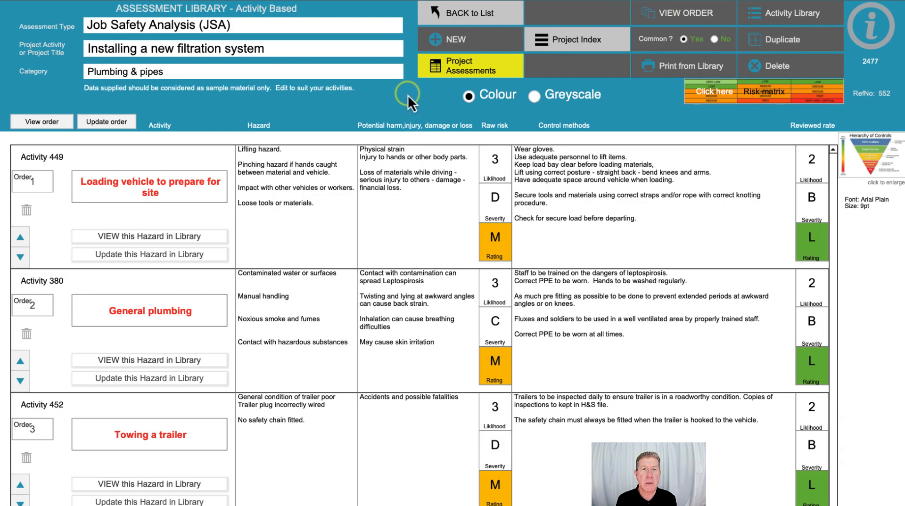
click(77, 43)
click(476, 67)
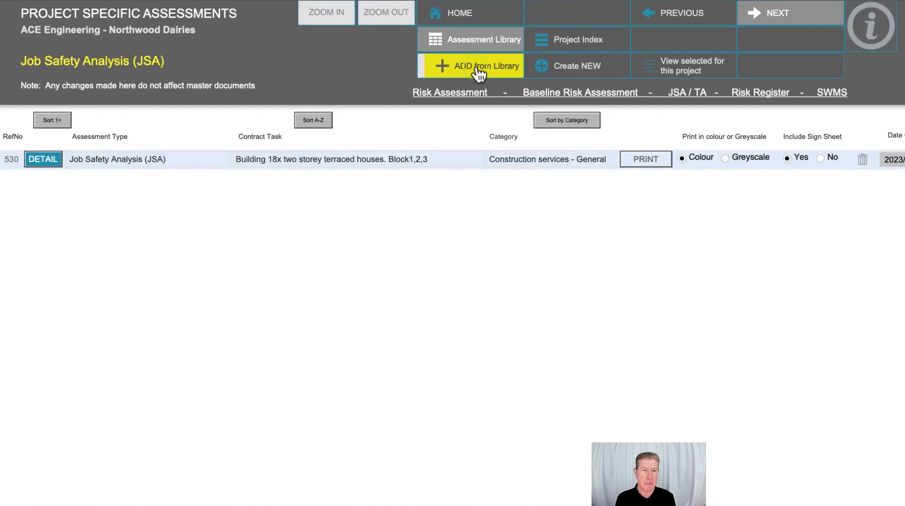
click(400, 109)
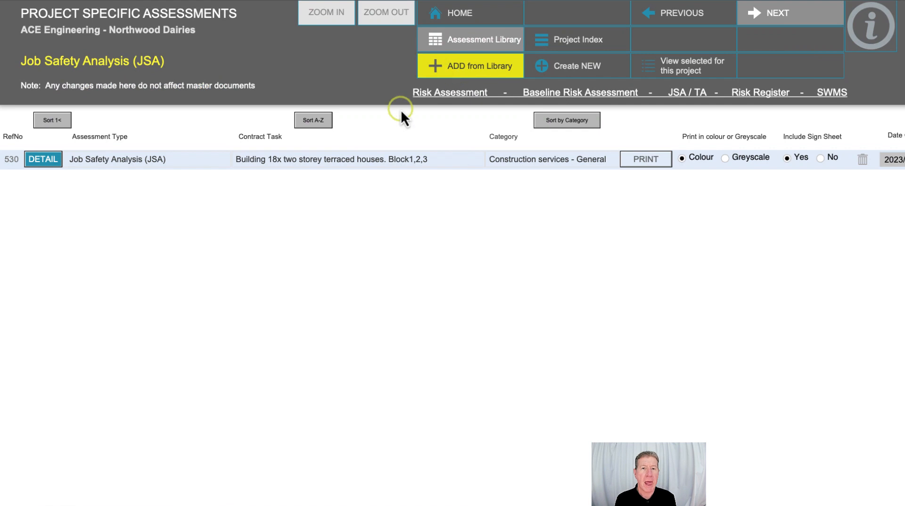
Start adding an assessment from the library to the project, with Job Safety Analysis (JSA) as its type
click(473, 71)
click(86, 113)
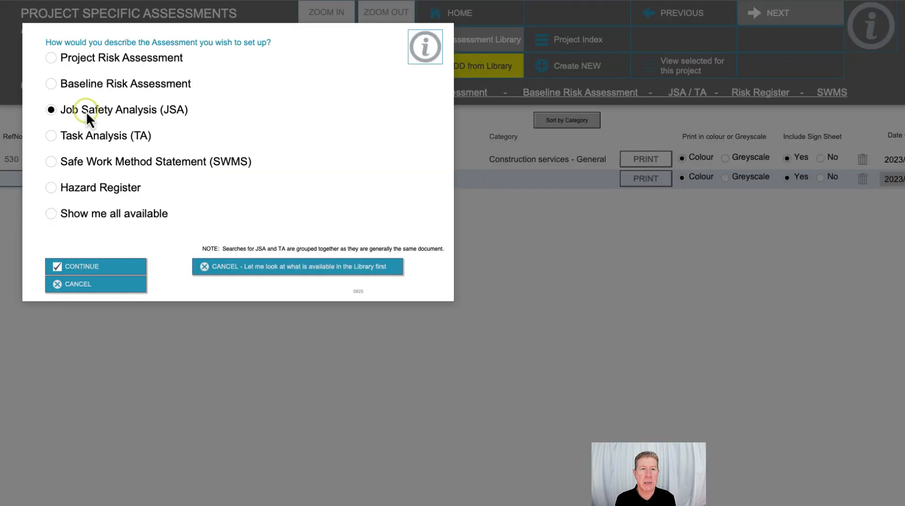
click(98, 265)
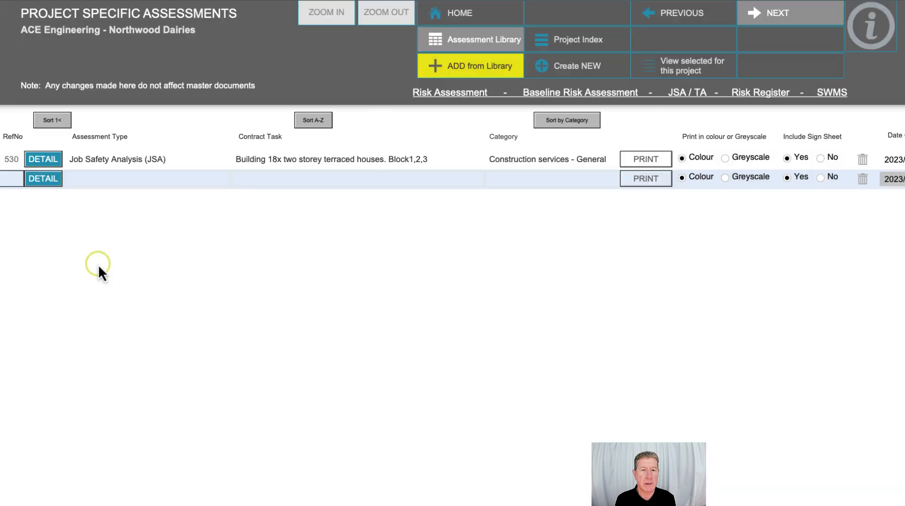
Search the available assessments for "filtration" and select the Job Safety Analysis "Installing a new filtration system" for the project
click(194, 57)
text(filtration)
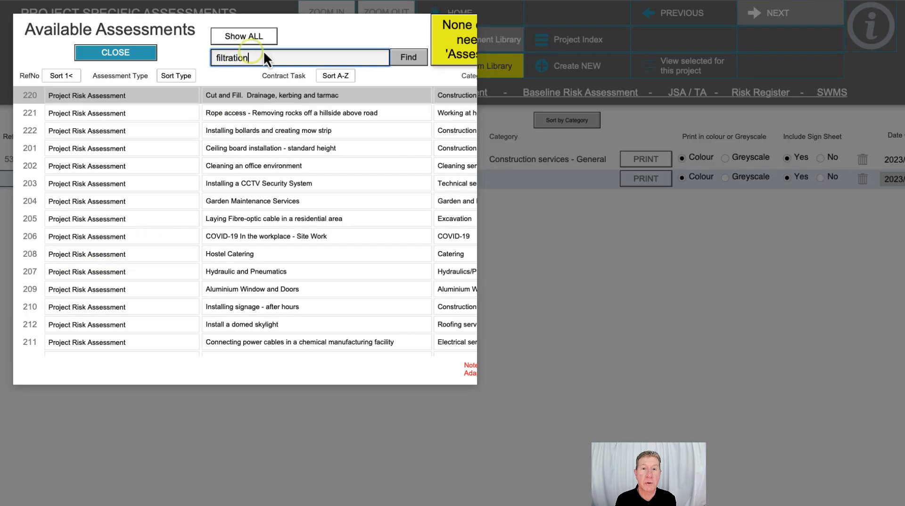
click(411, 60)
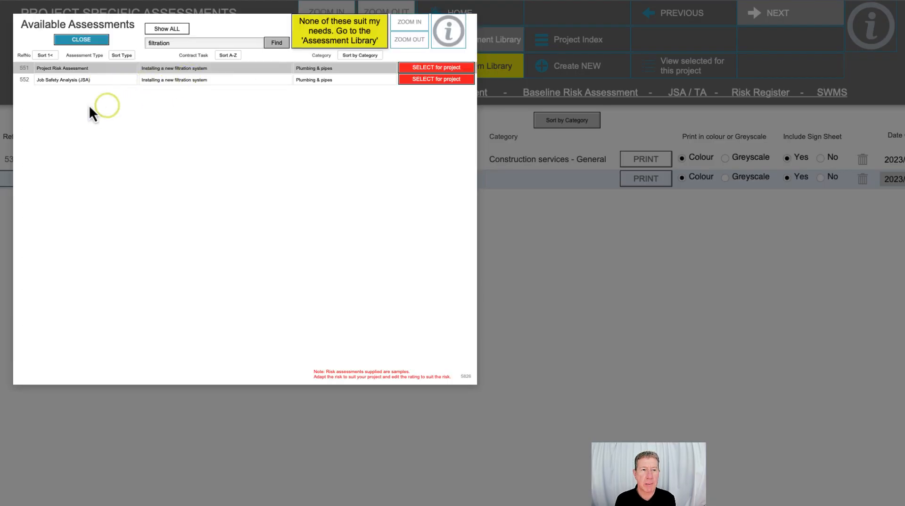
click(431, 81)
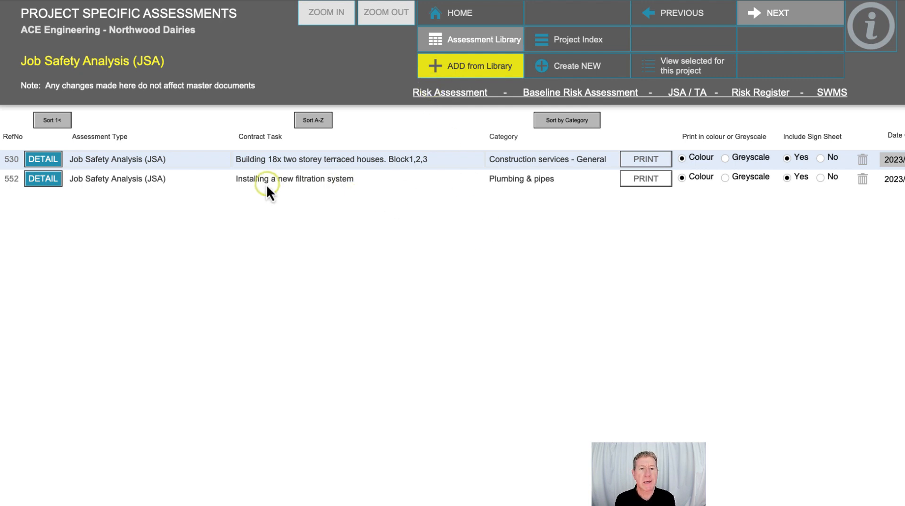
Rename the contract task of the new filtration assessment to "Installing a new filtration system - Northwood Dairies"
click(358, 181)
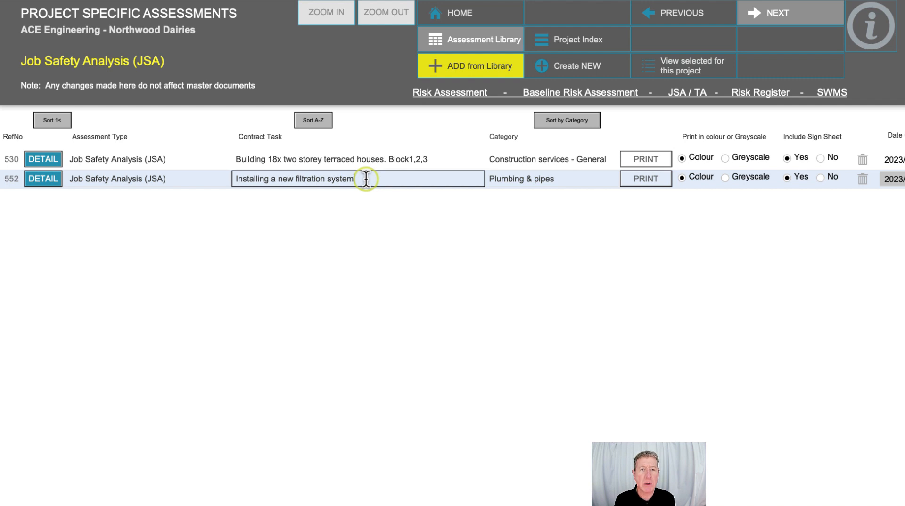
click(420, 124)
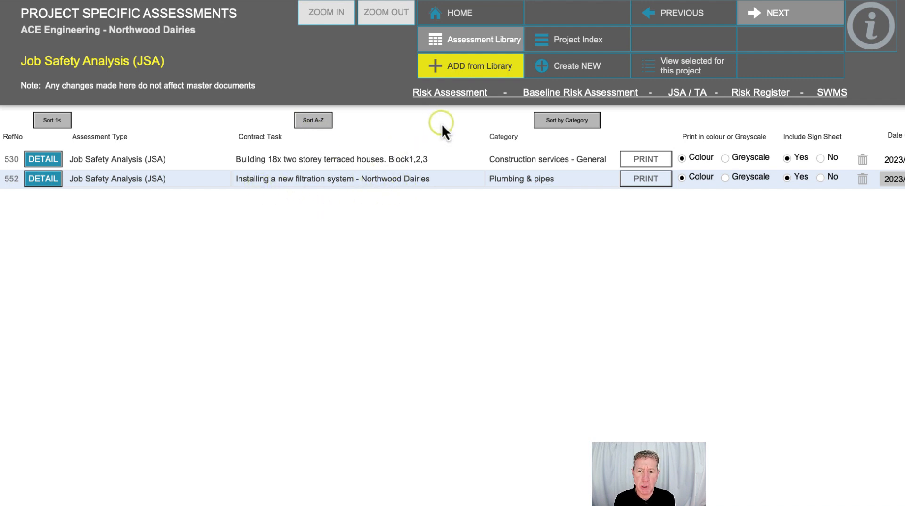
Open the renamed assessment's print preview, compare it in Greyscale and Colour, and review its activities and header
click(38, 179)
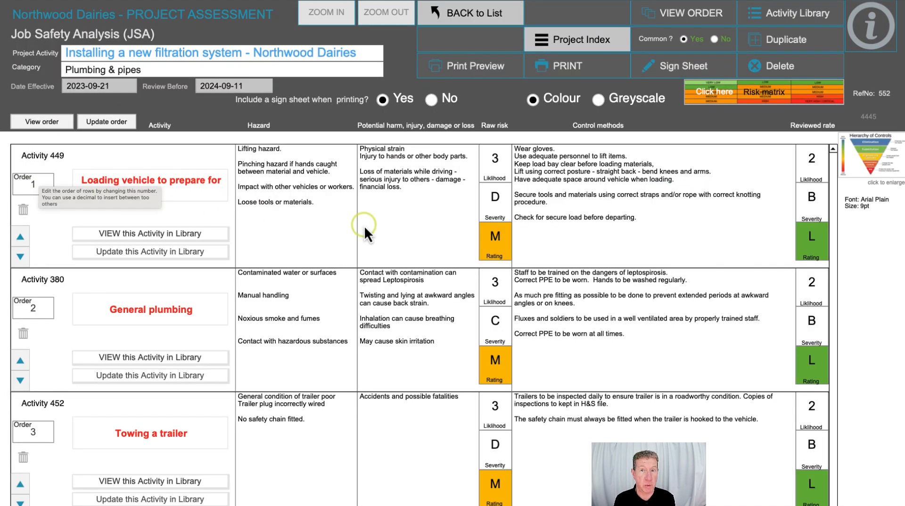
click(491, 64)
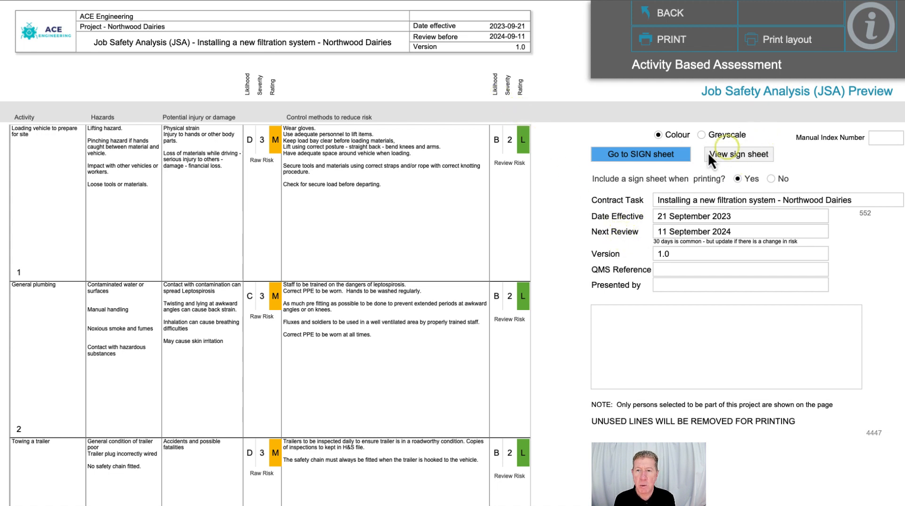
click(701, 134)
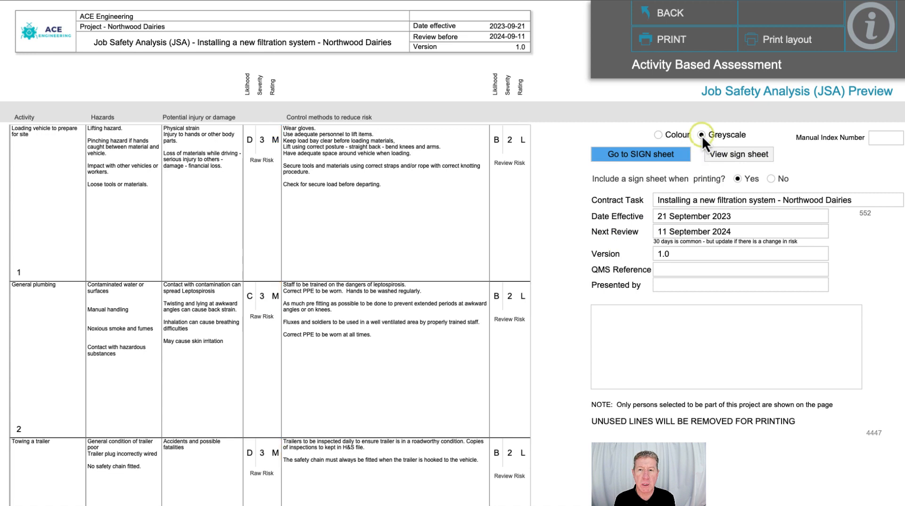
click(660, 136)
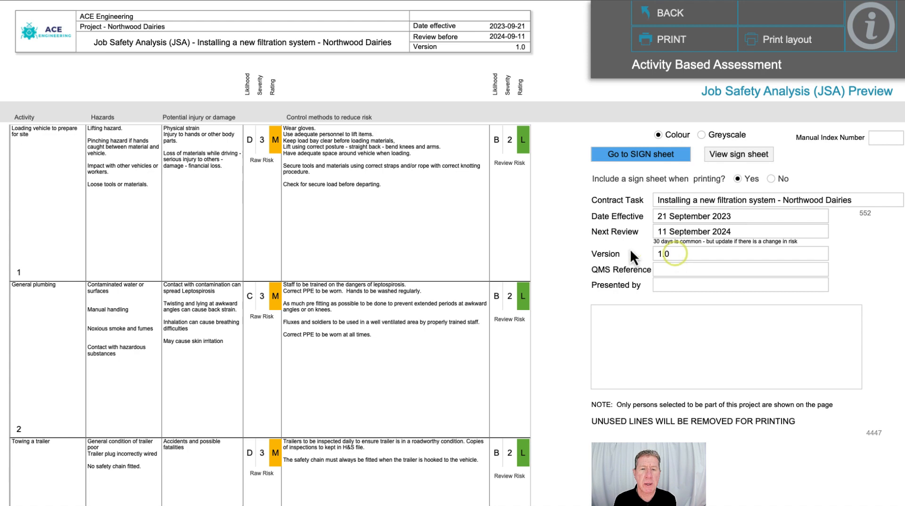
scroll(355, 251, down, 5)
scroll(355, 251, up, 4)
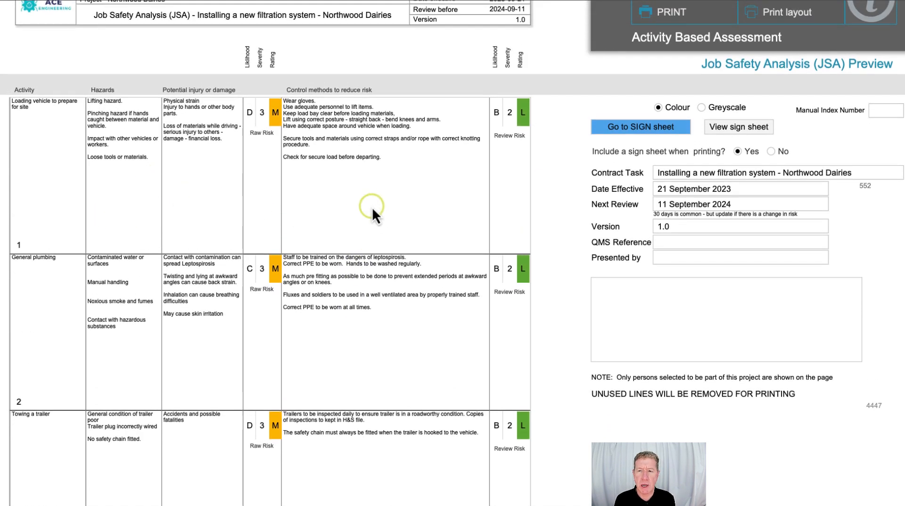
scroll(372, 206, up, 1)
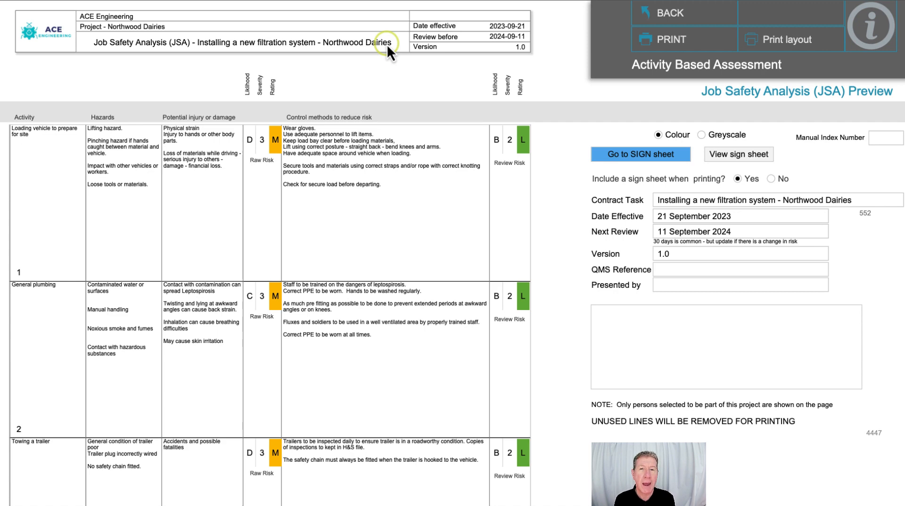
Produce the printable PDF of the Job Safety Analysis, look through its pages and close it
click(689, 47)
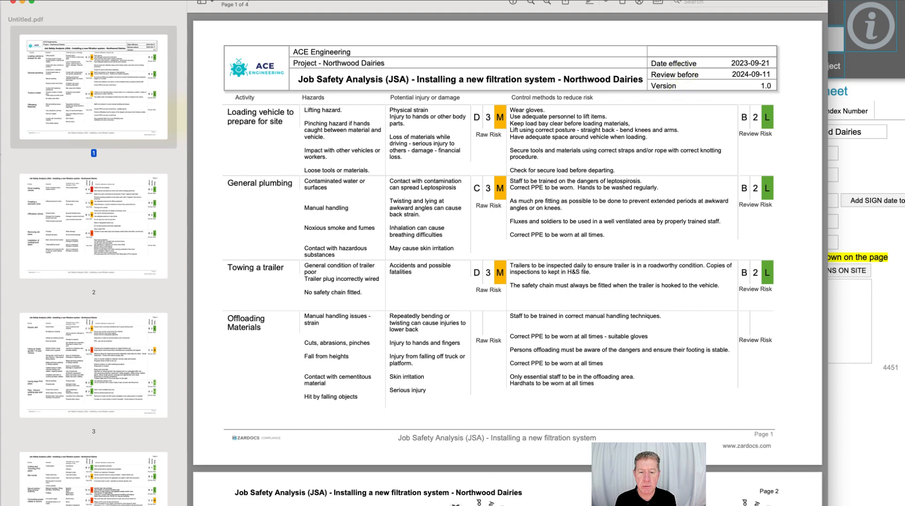
scroll(466, 348, down, 15)
key(super+w)
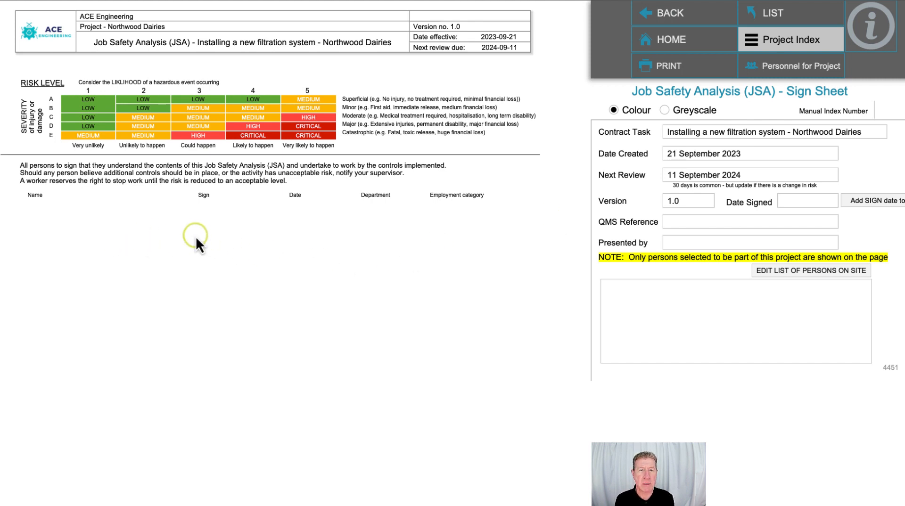
From the sign sheet, check which personnel are included for the Northwood Dairies project and accept the selection
click(780, 66)
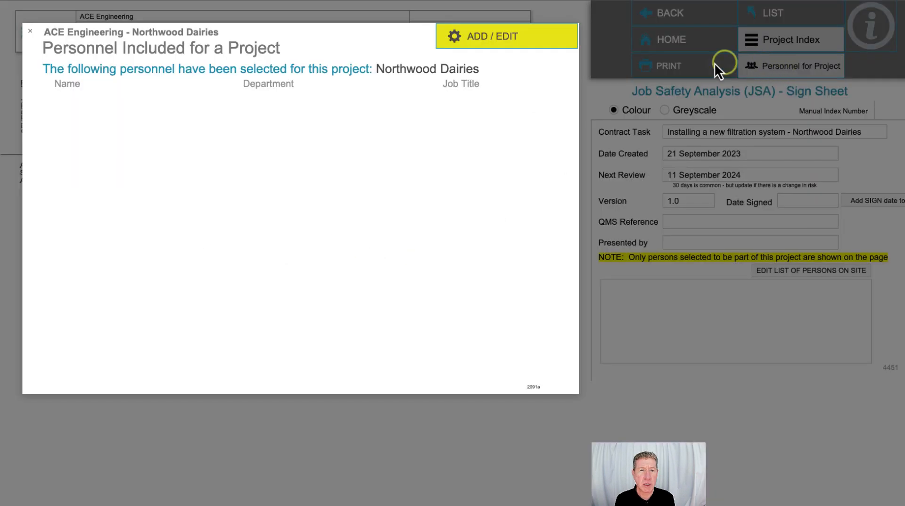
click(509, 42)
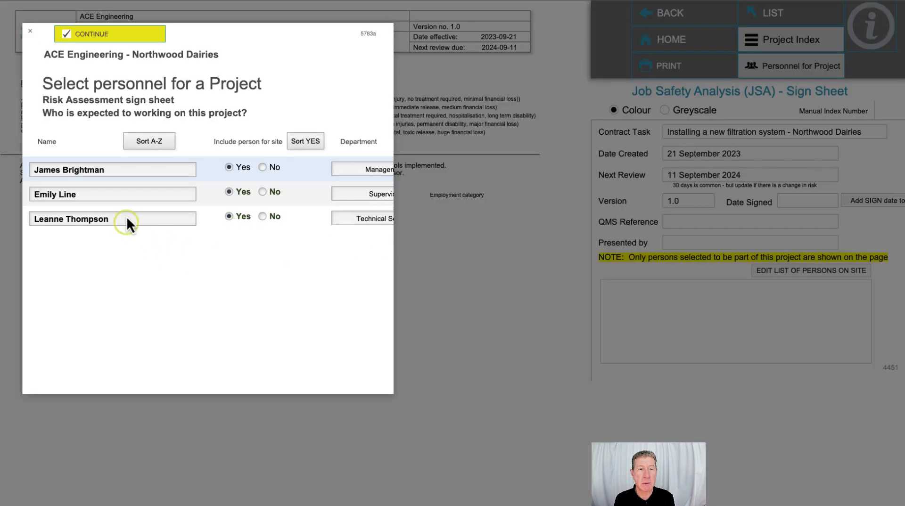
click(121, 35)
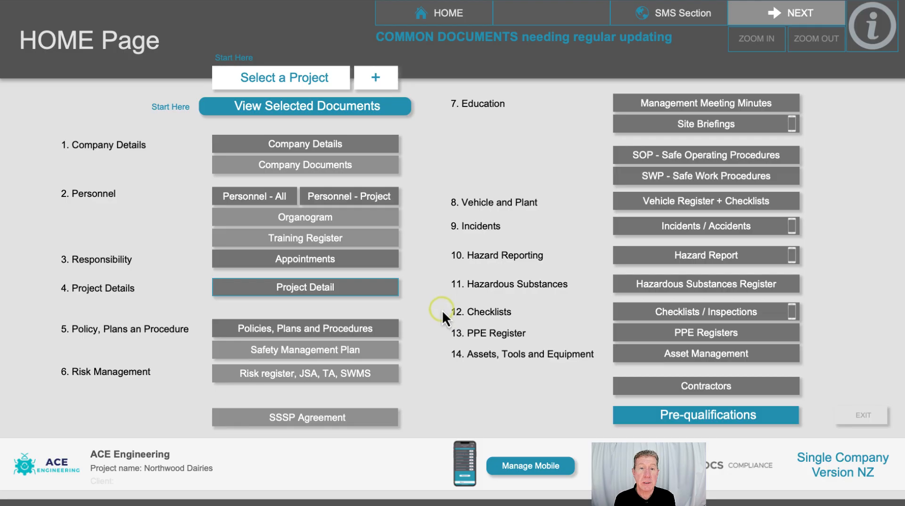
Reopen the project's risk register, JSA, TA and SWMS assessments from the Home page
click(290, 374)
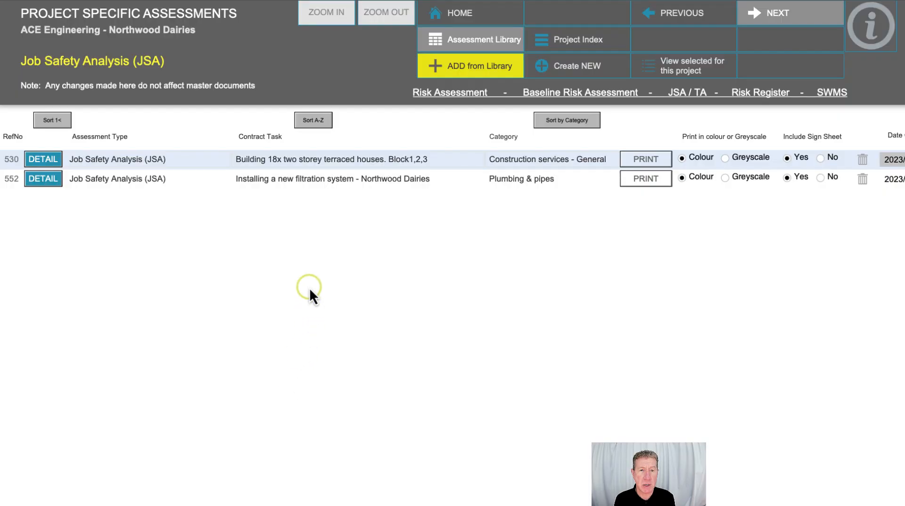